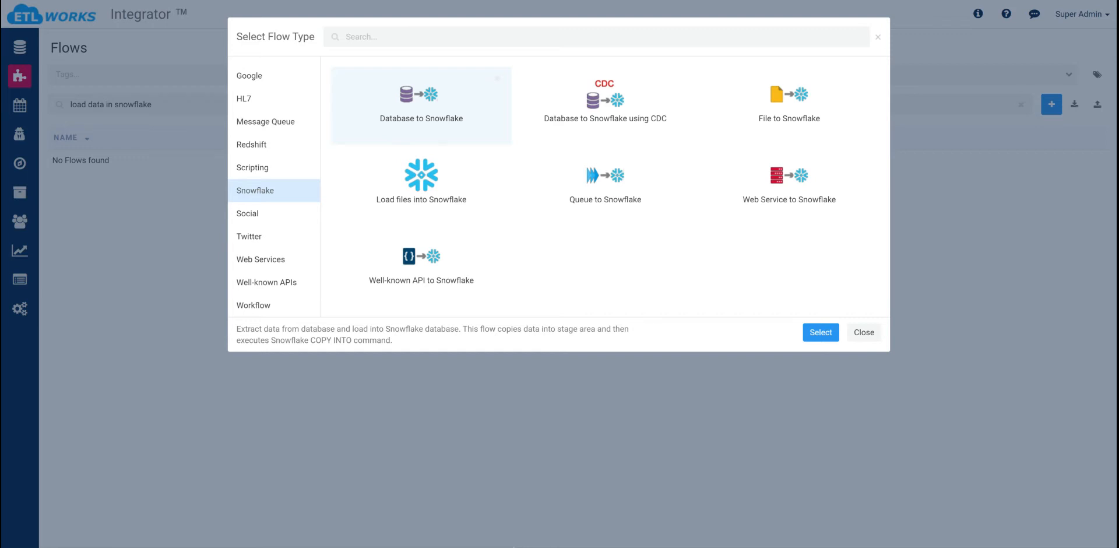
Step: Review the Third party application, Snowflake DEV and Snowflake S3 staging connections, plus the CSV format tagged snowflake
click(864, 332)
click(26, 48)
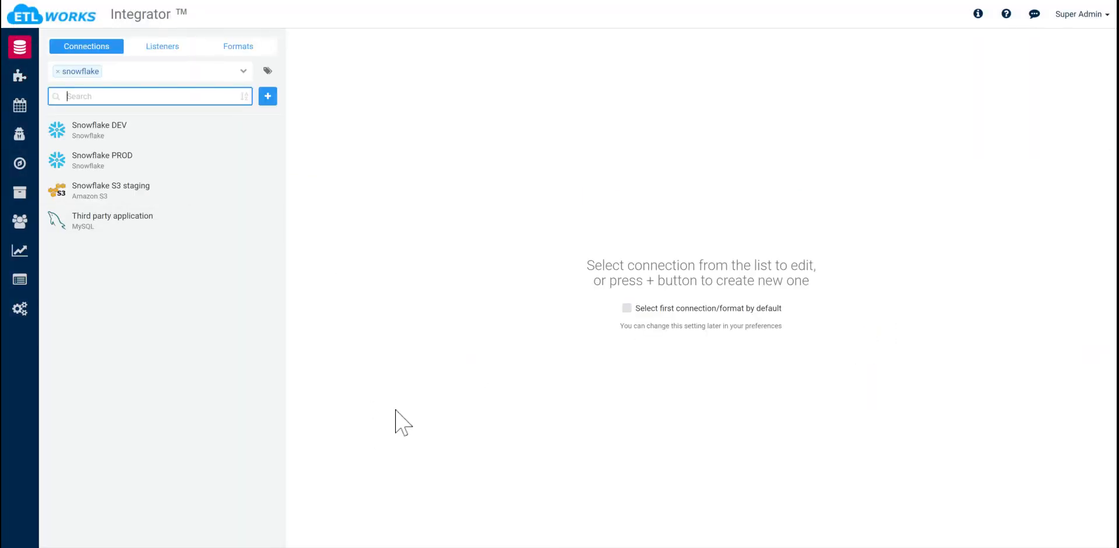
click(89, 231)
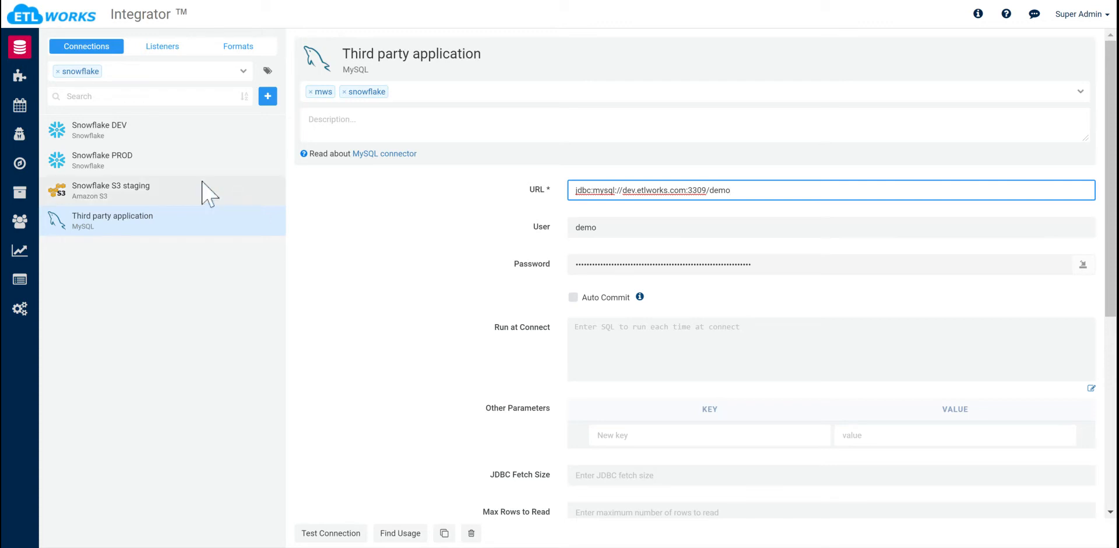
click(139, 145)
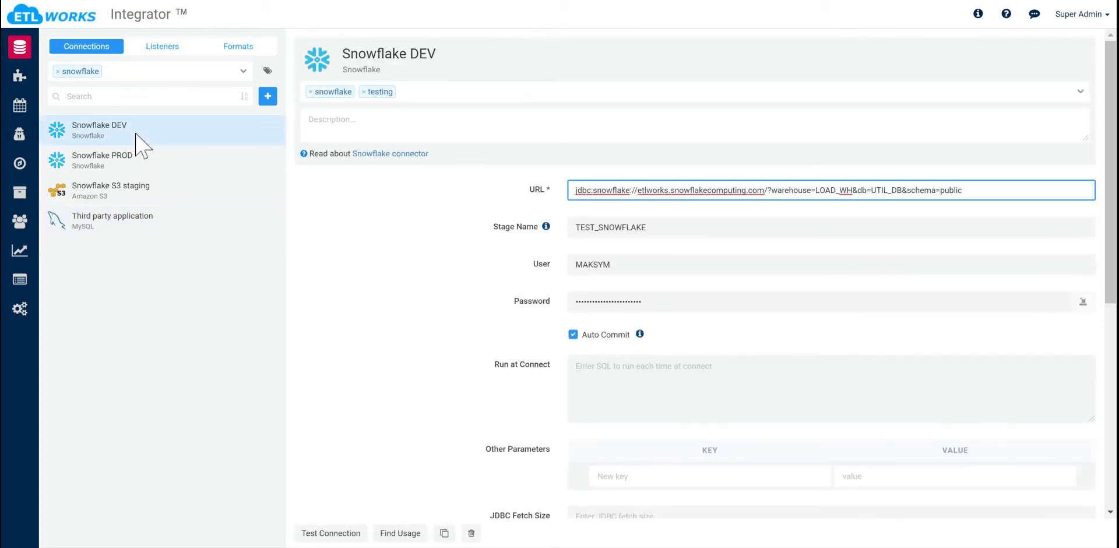
click(87, 195)
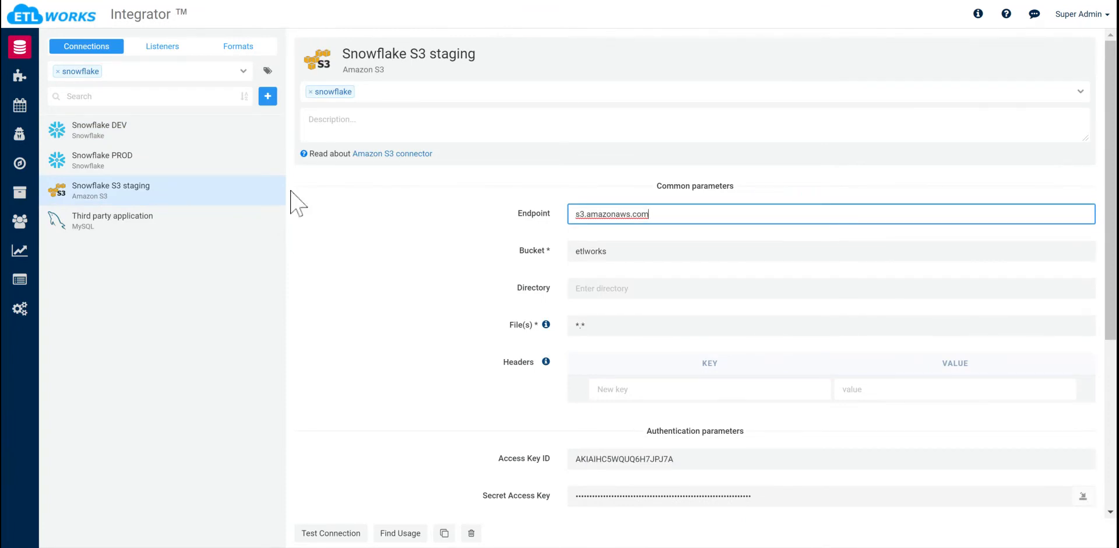
click(235, 51)
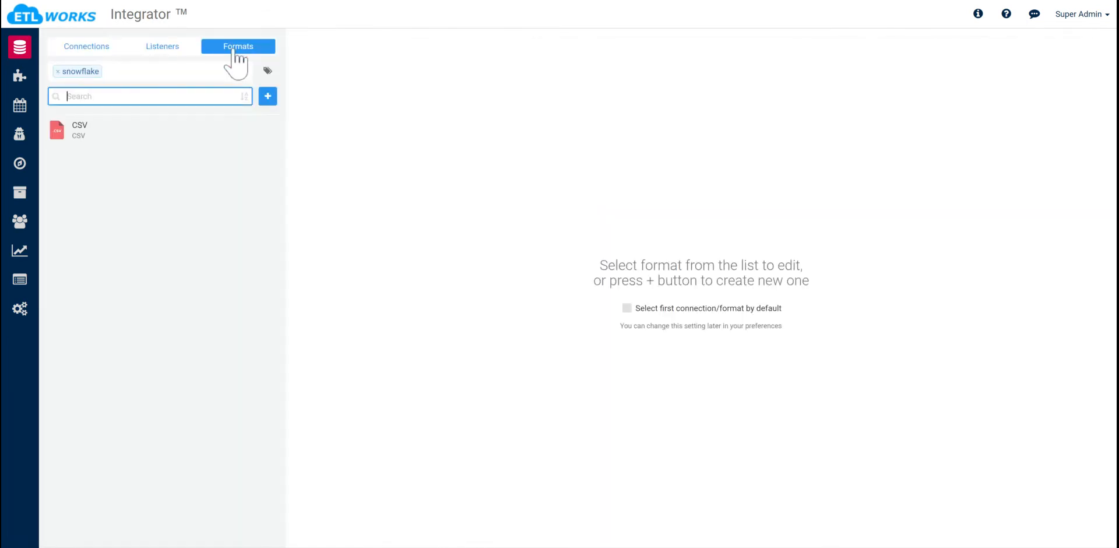
click(105, 137)
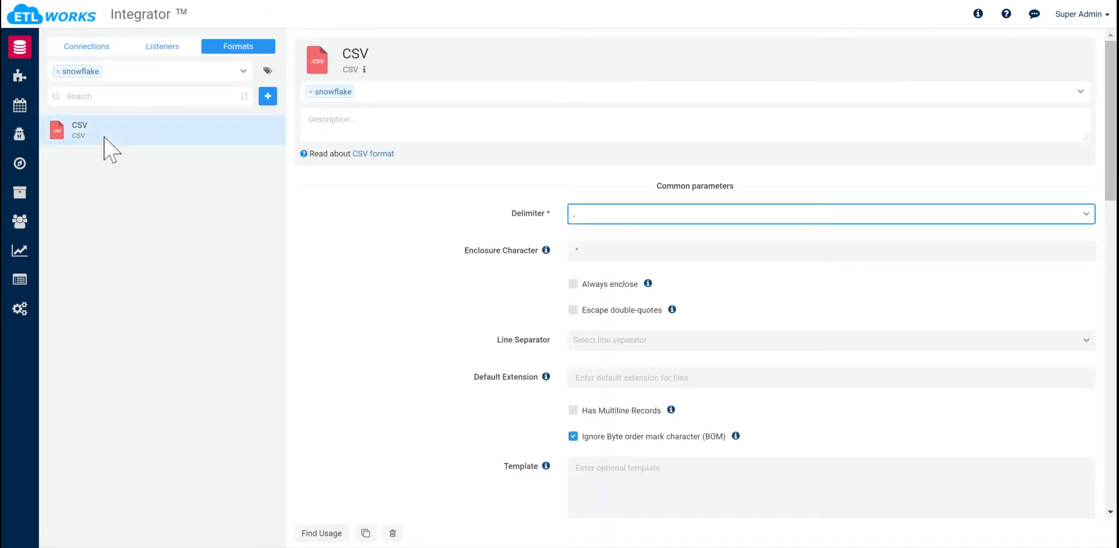
Step: Create a new Database to Snowflake flow named "Load data in snowflake"
click(22, 82)
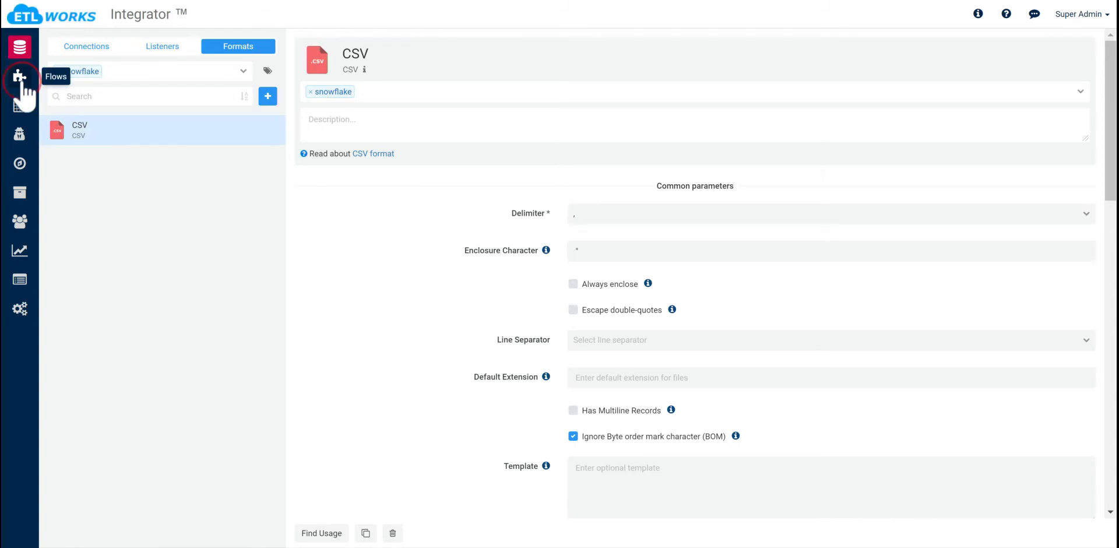
click(1050, 104)
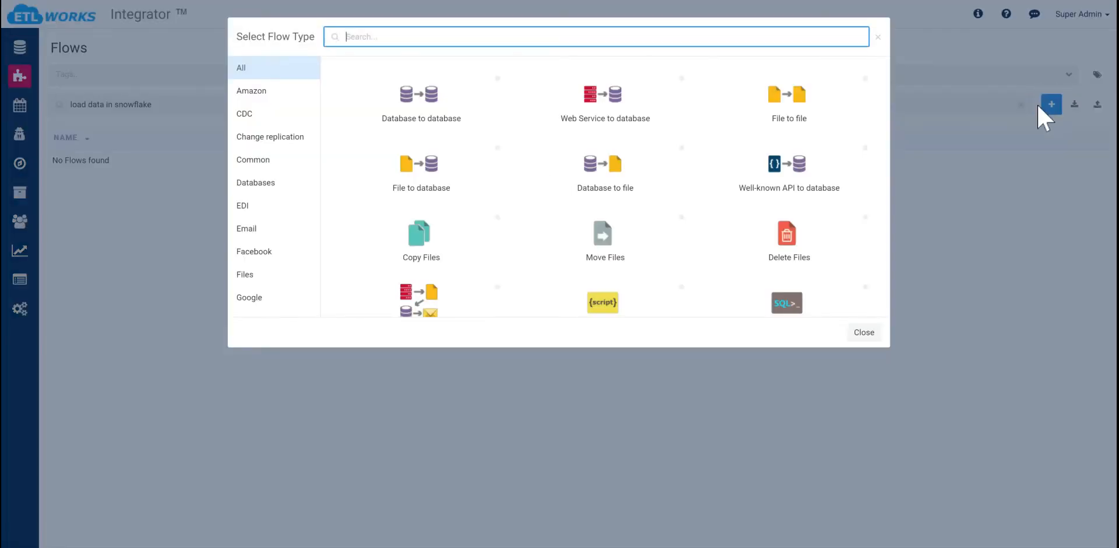
text(snow)
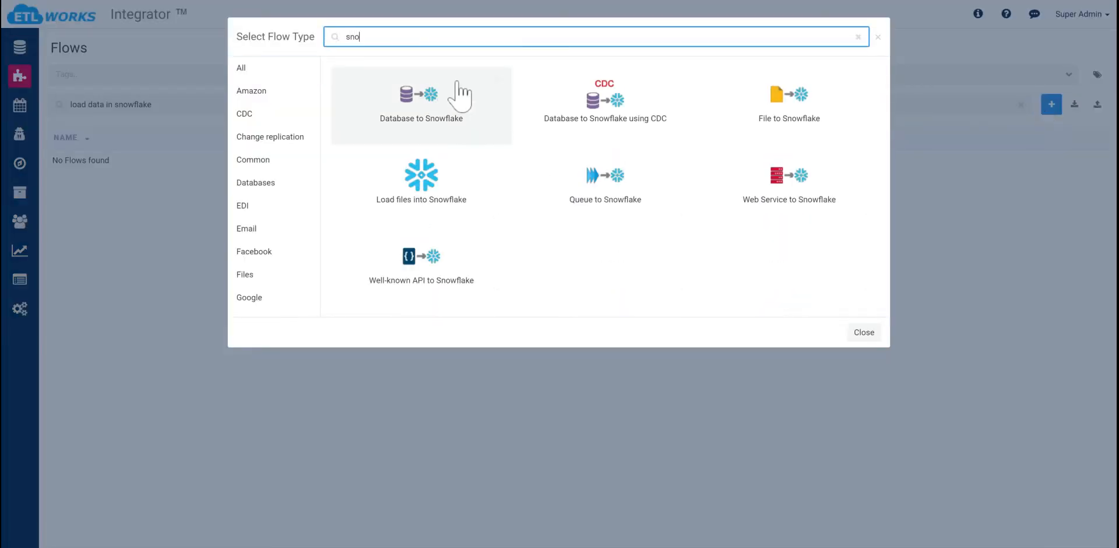
click(418, 124)
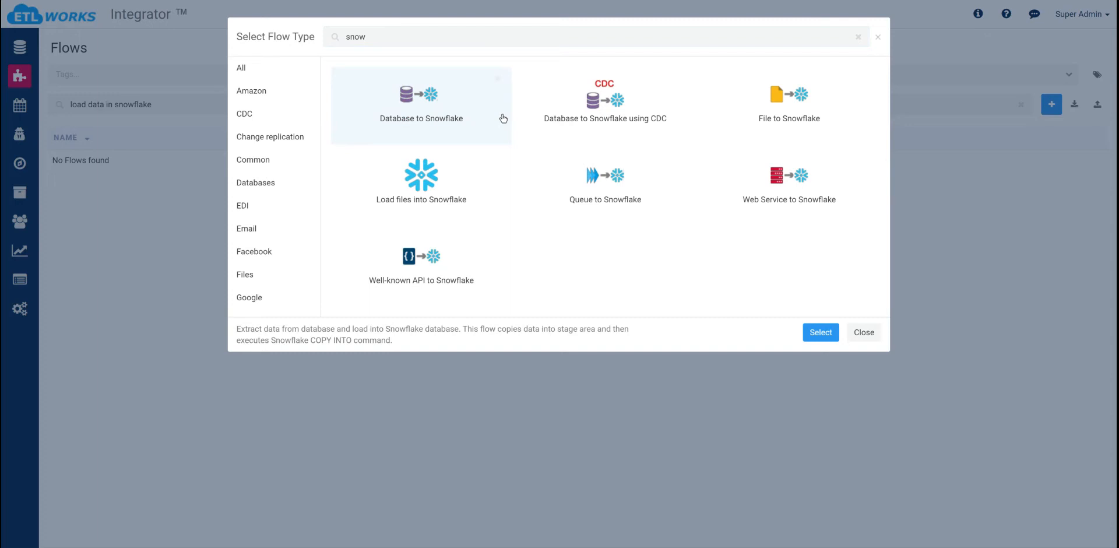
click(819, 334)
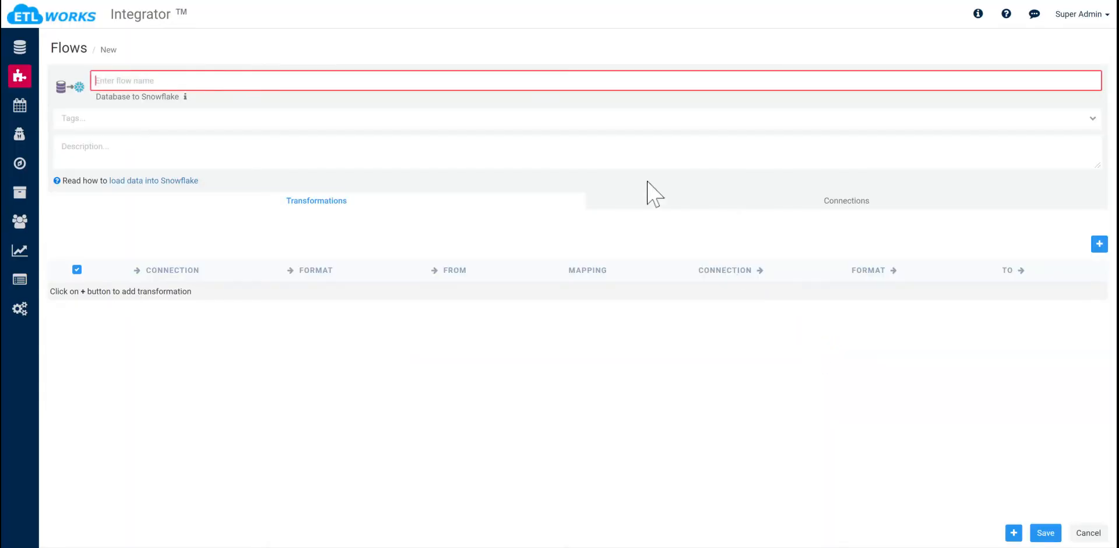
text(Load data in snowflake)
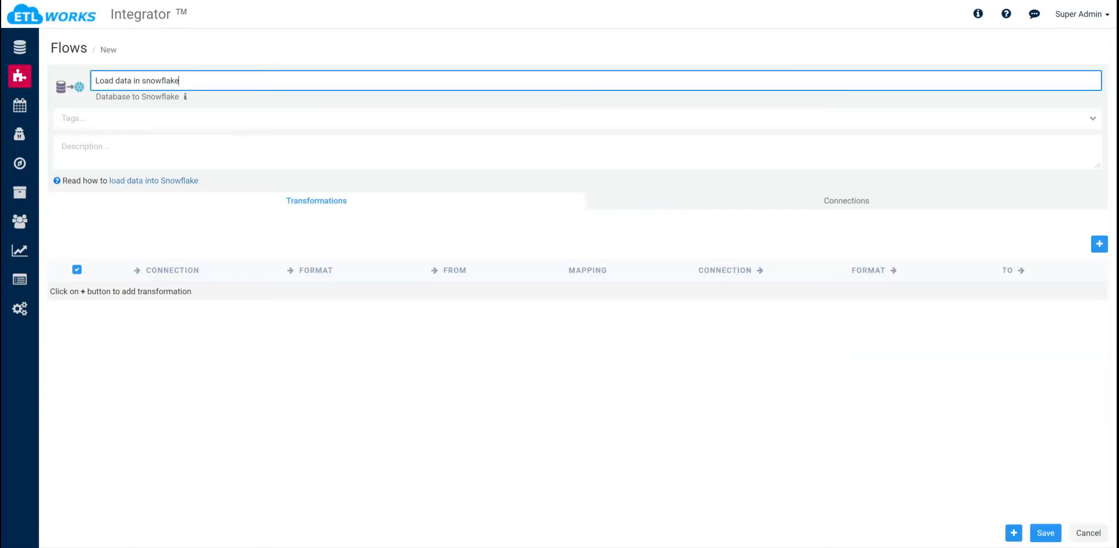
Step: Assign the Snowflake DEV connection to the new flow
click(864, 207)
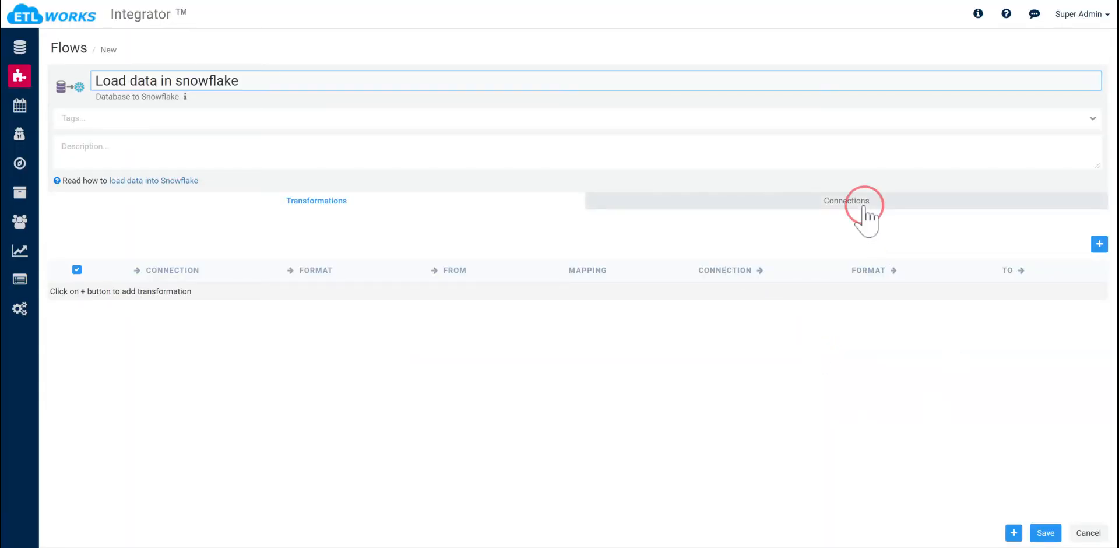
click(571, 239)
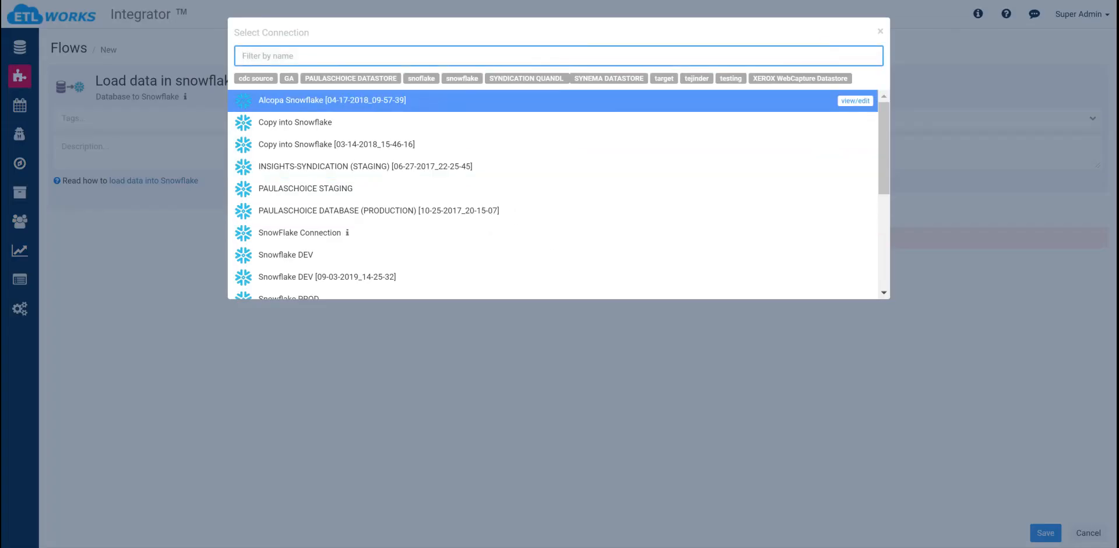
text(sno)
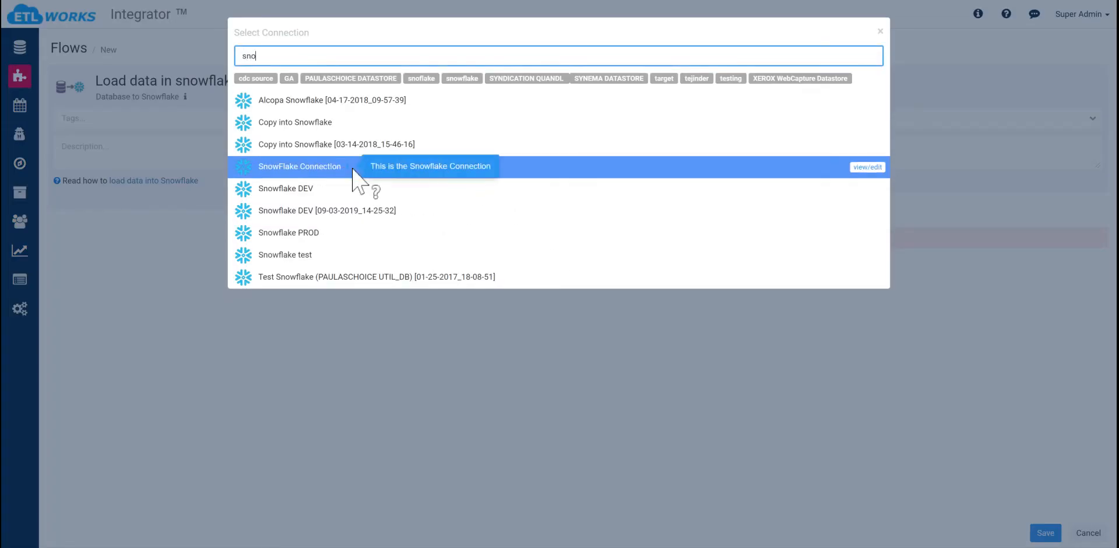
click(350, 187)
Step: Add a transformation with Onboarding MySql as the source connection and demo.`actor` as the source table
click(348, 201)
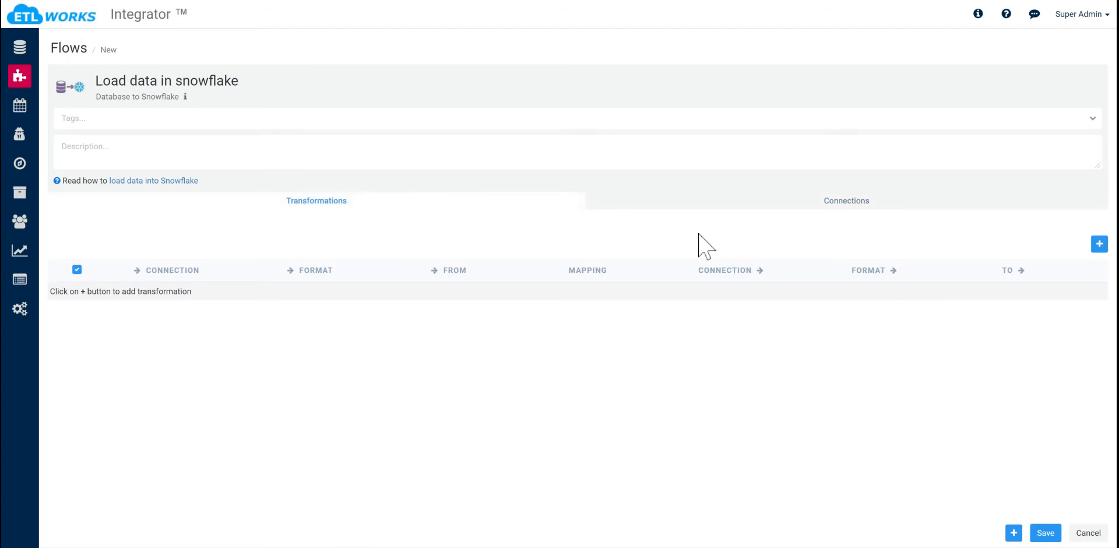
click(1098, 245)
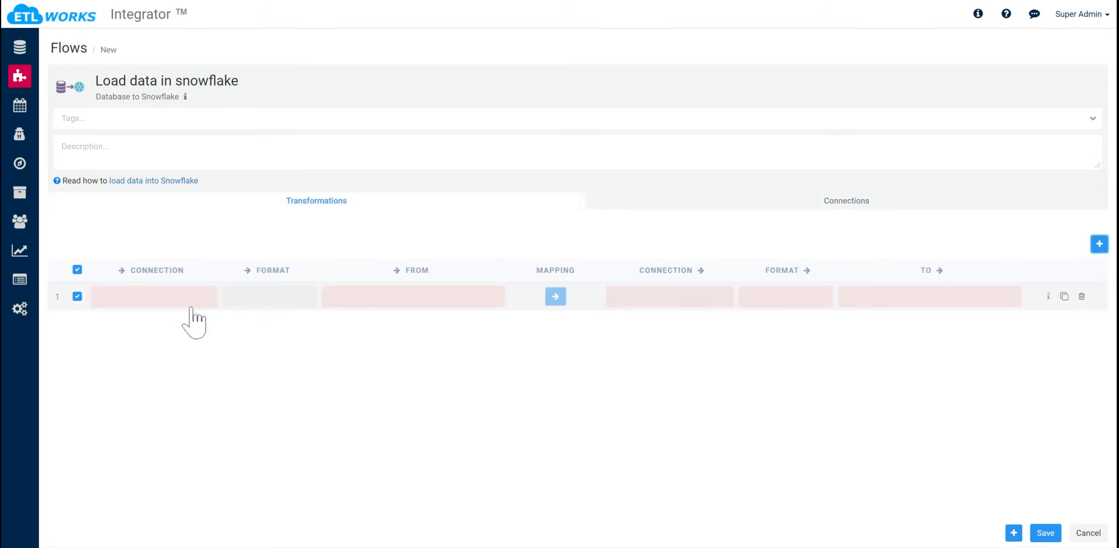
click(190, 298)
text(mysql)
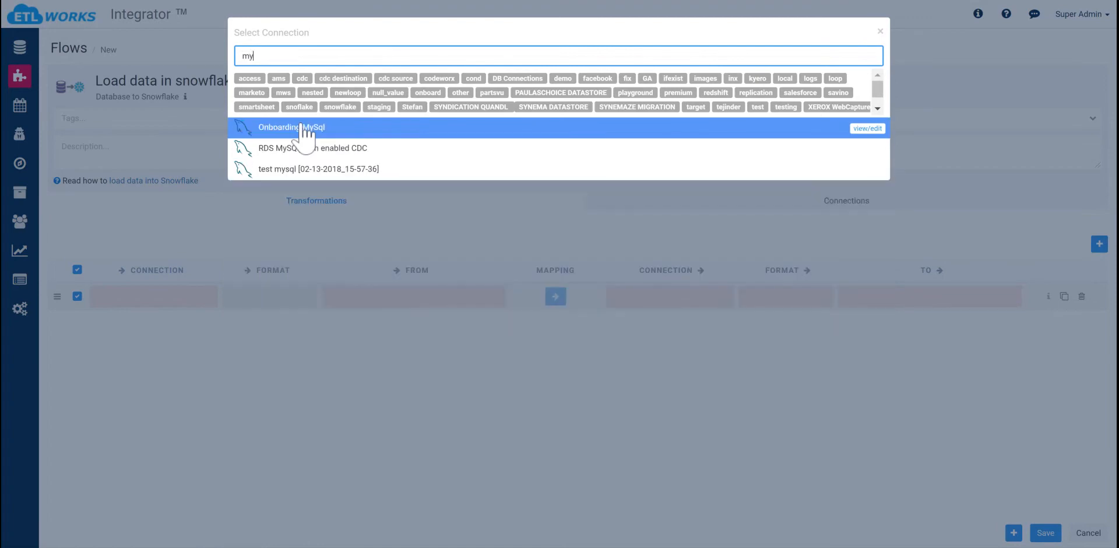
click(301, 126)
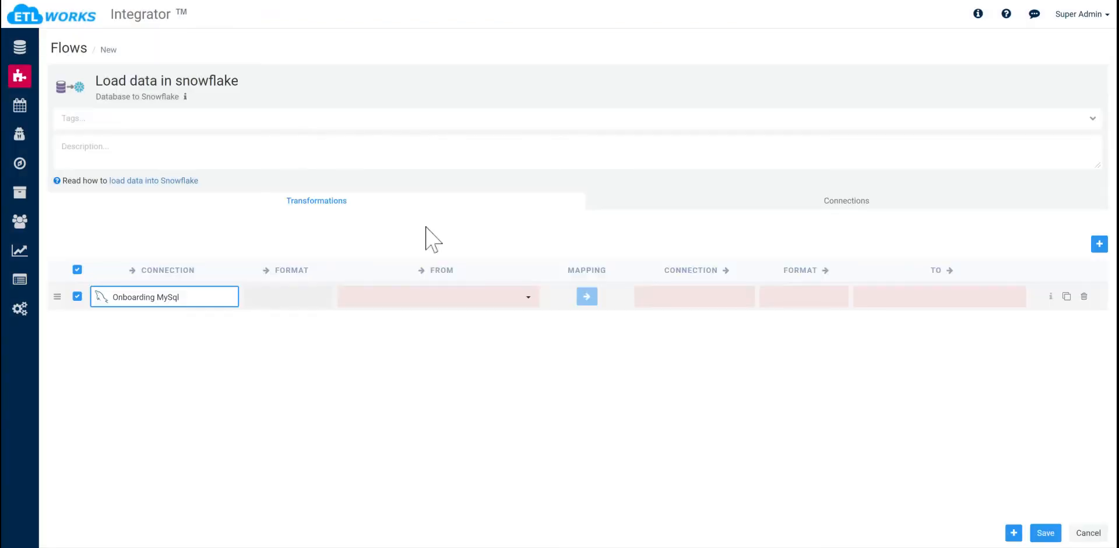
click(528, 296)
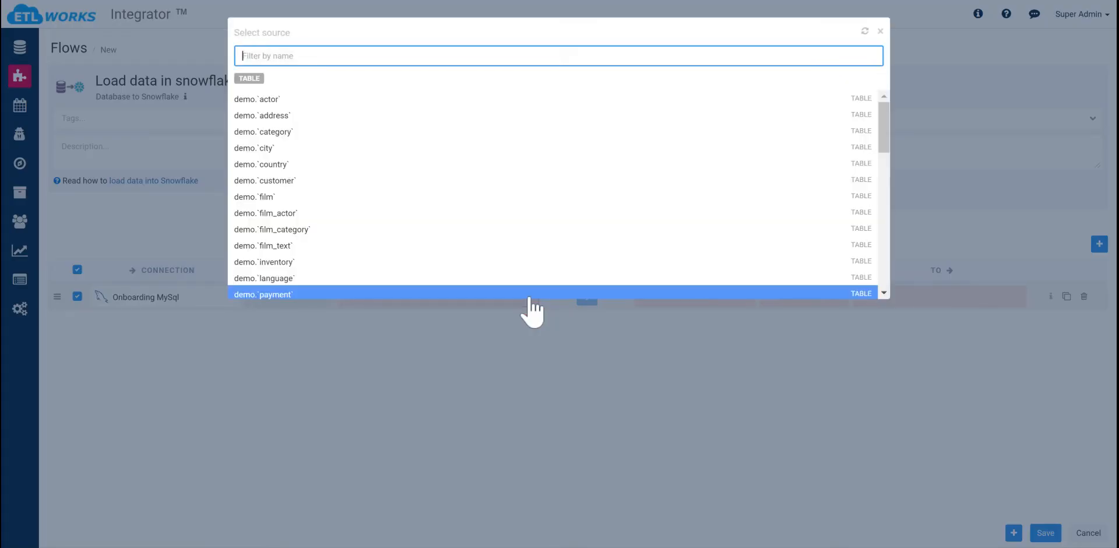
click(317, 100)
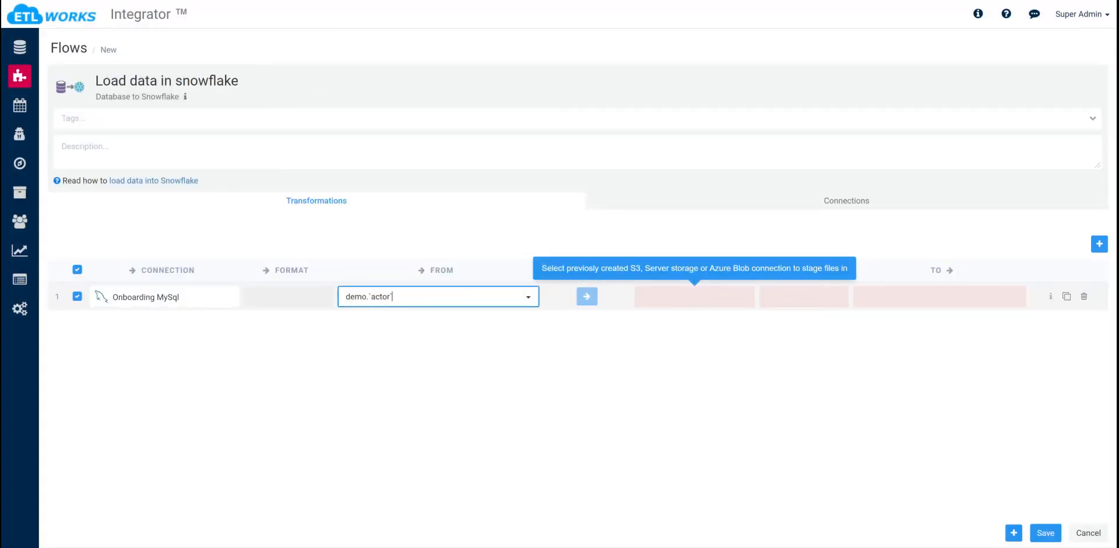
Step: Set the transformation's destination connection to Snowflake S3 stage and its destination format to CSV
click(697, 300)
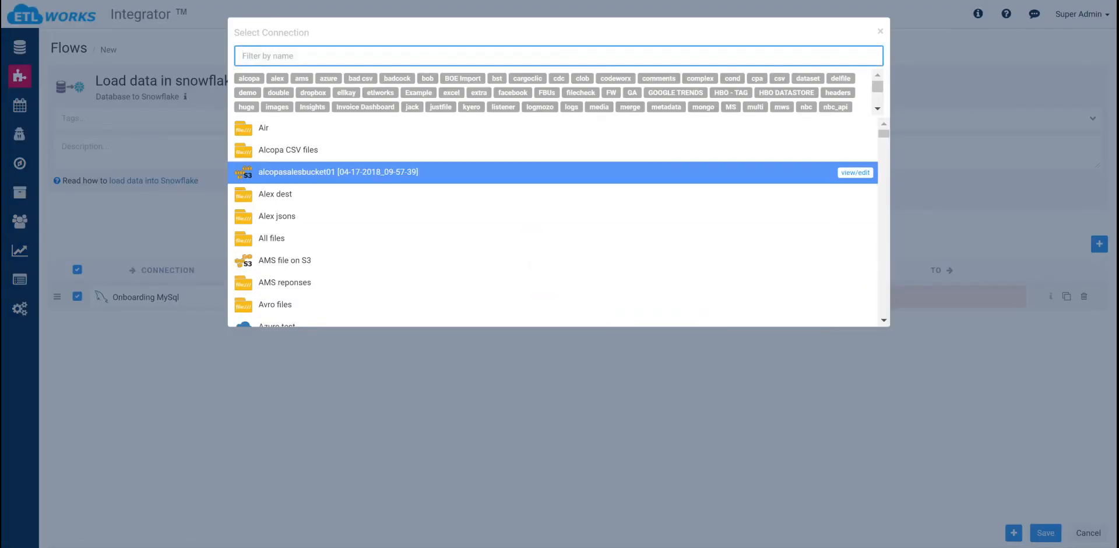
text(snowfl)
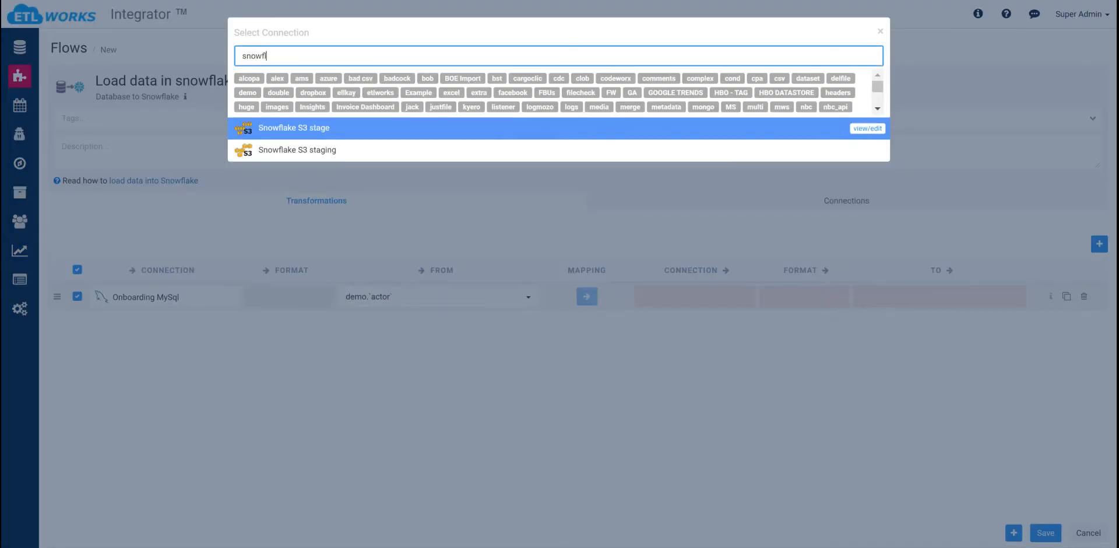
click(301, 136)
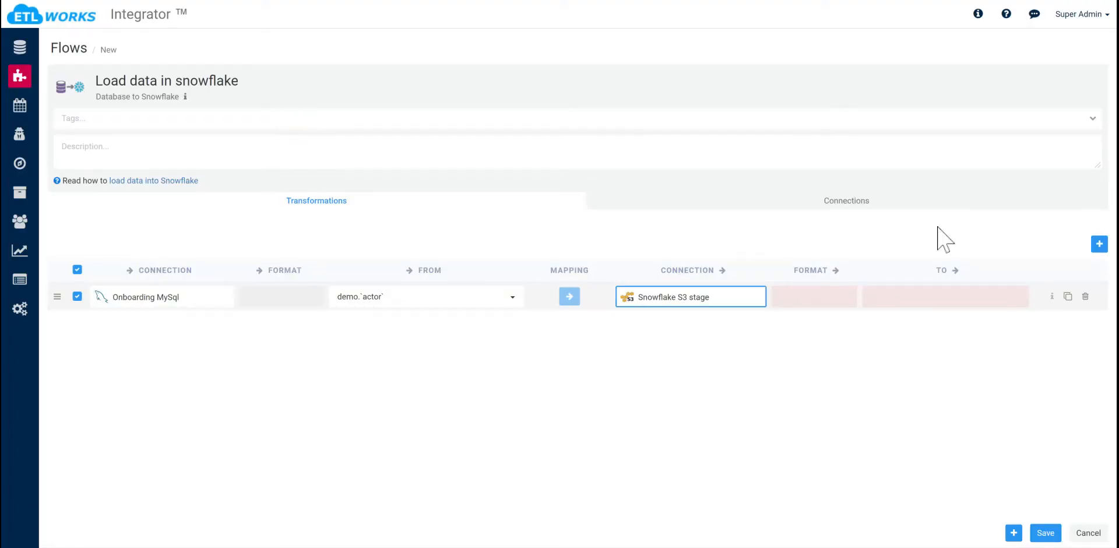
click(814, 298)
text(csv)
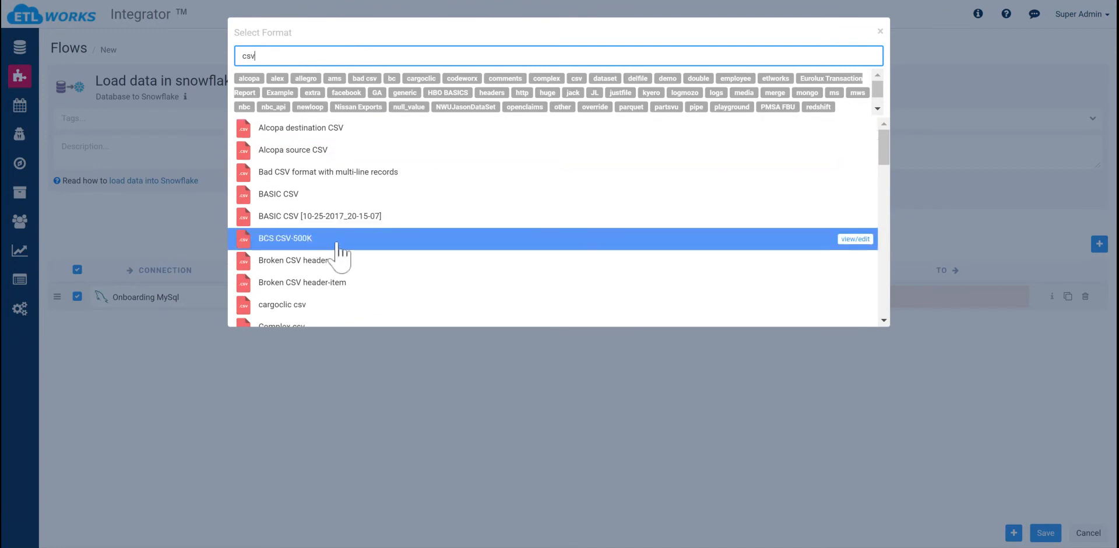
scroll(341, 257, down, 2)
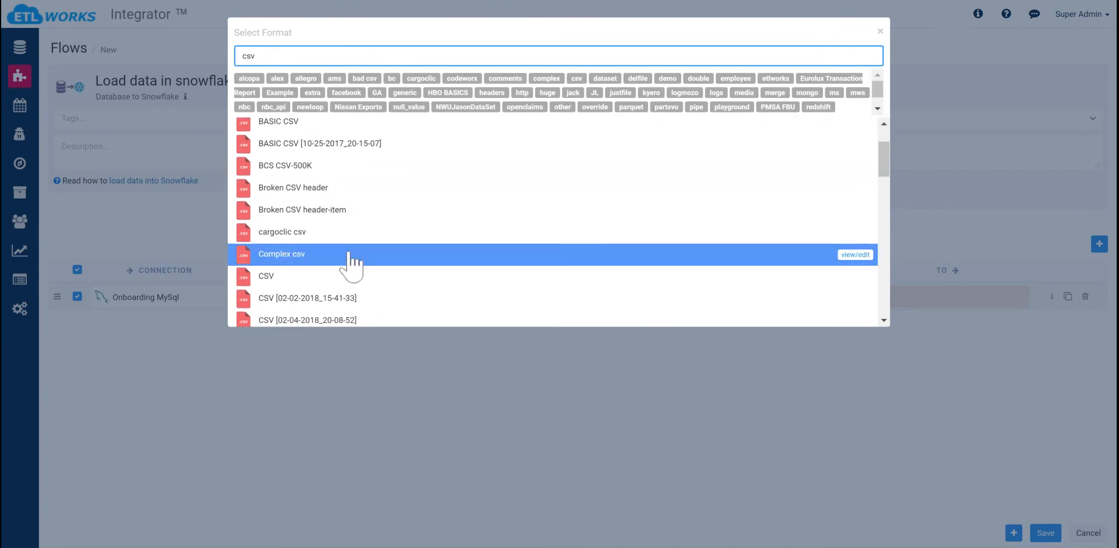
click(392, 288)
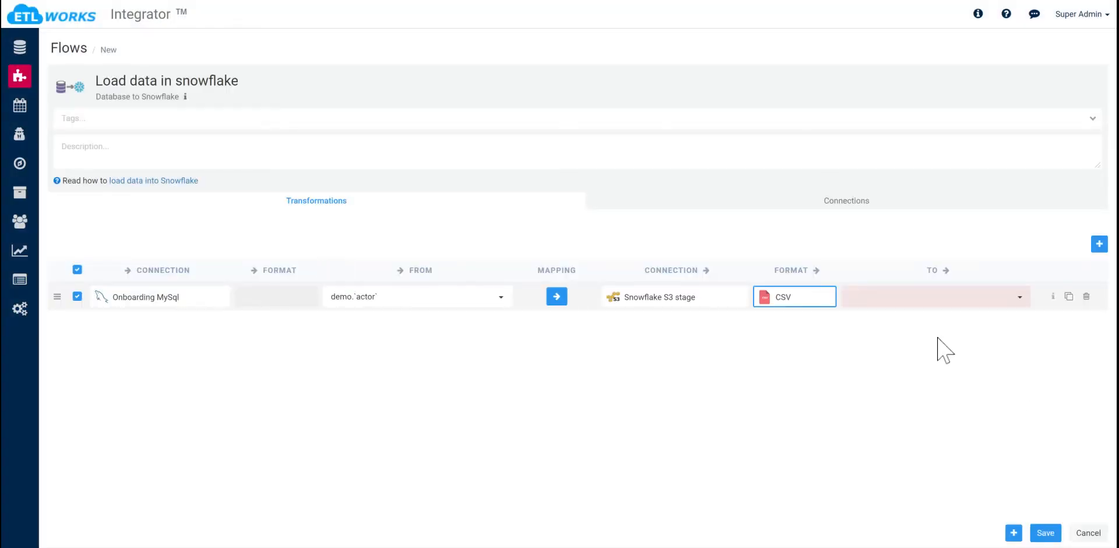
Step: Set the transformation's destination table to UTIL_DB.PUBLIC."ACTOR_TABLE"
click(1019, 297)
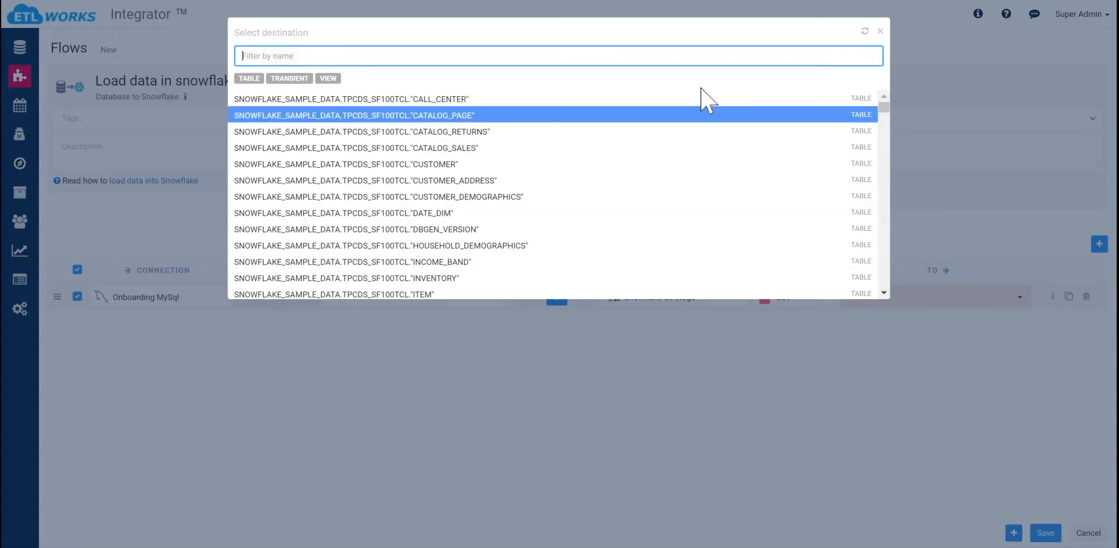
text(acot)
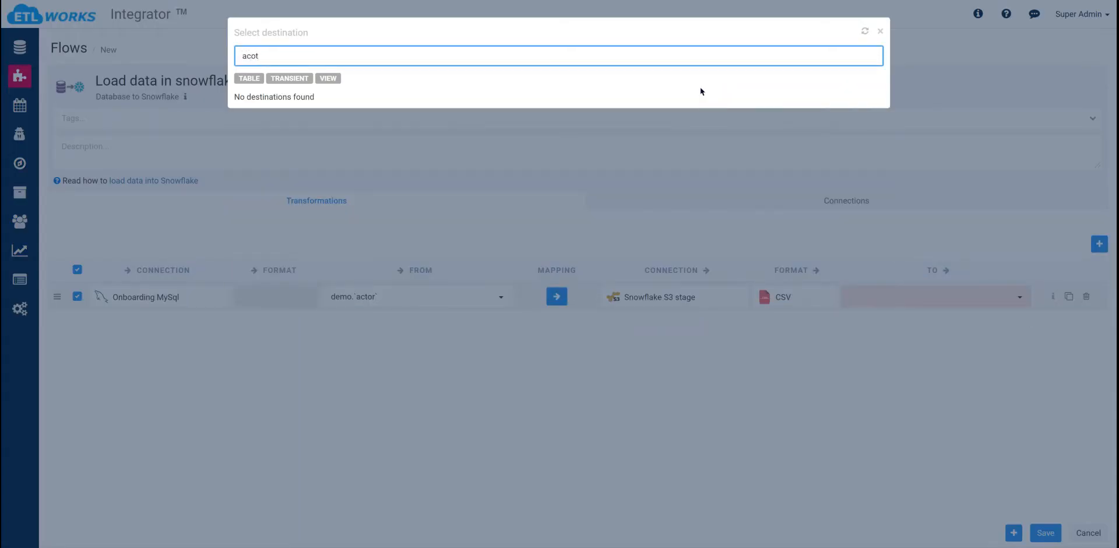
key(BackSpace)
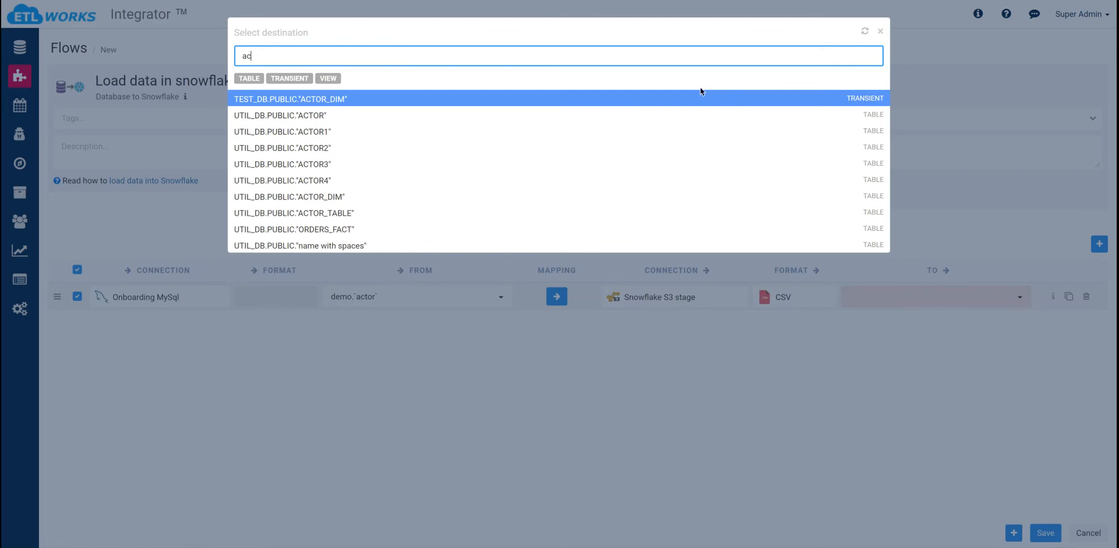
text(tor)
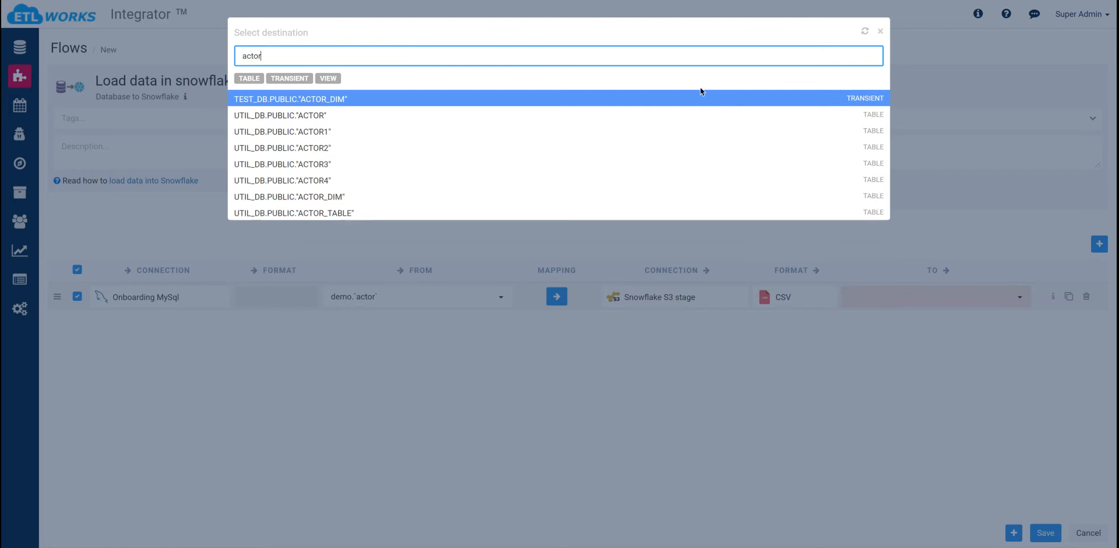
click(426, 213)
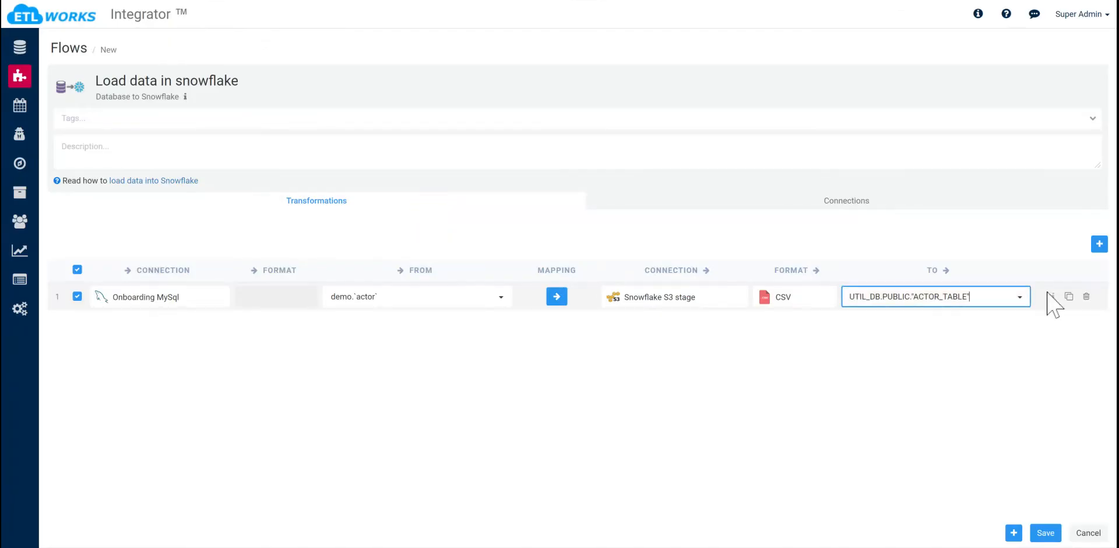
Step: Set the load action to MERGE in the actor transformation's COPY INTO parameters
click(558, 299)
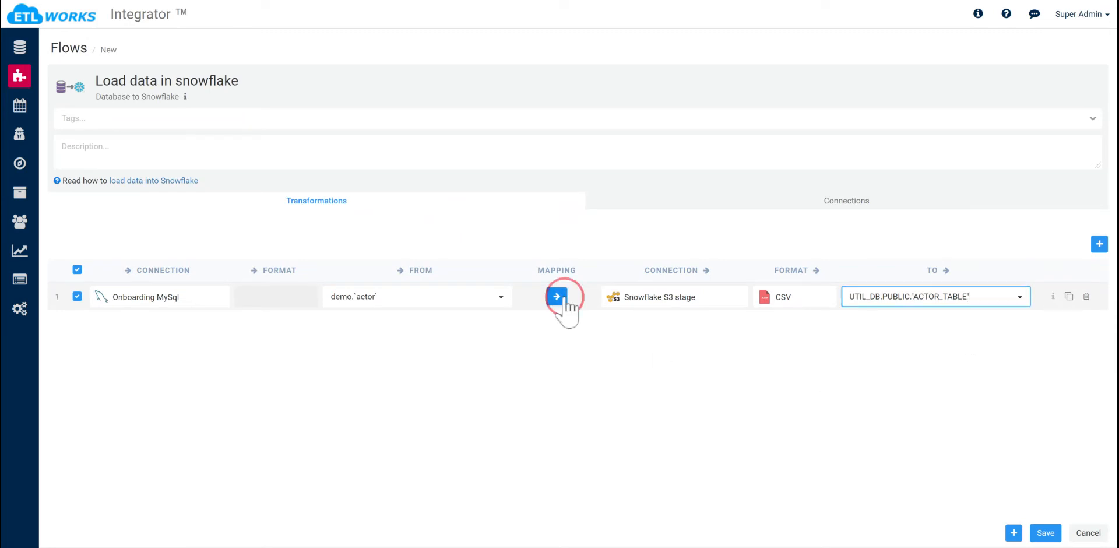
click(310, 86)
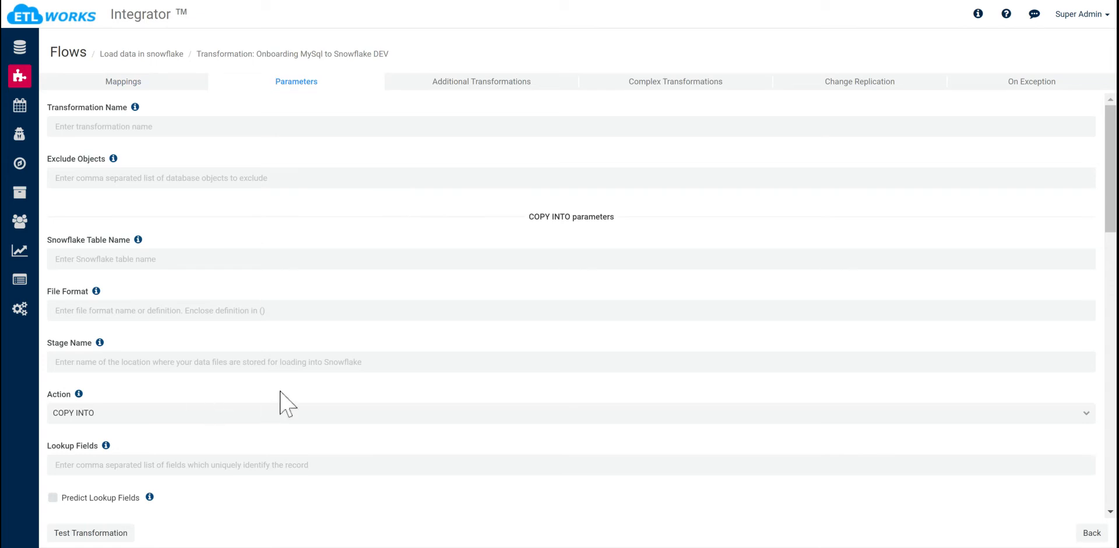
click(233, 414)
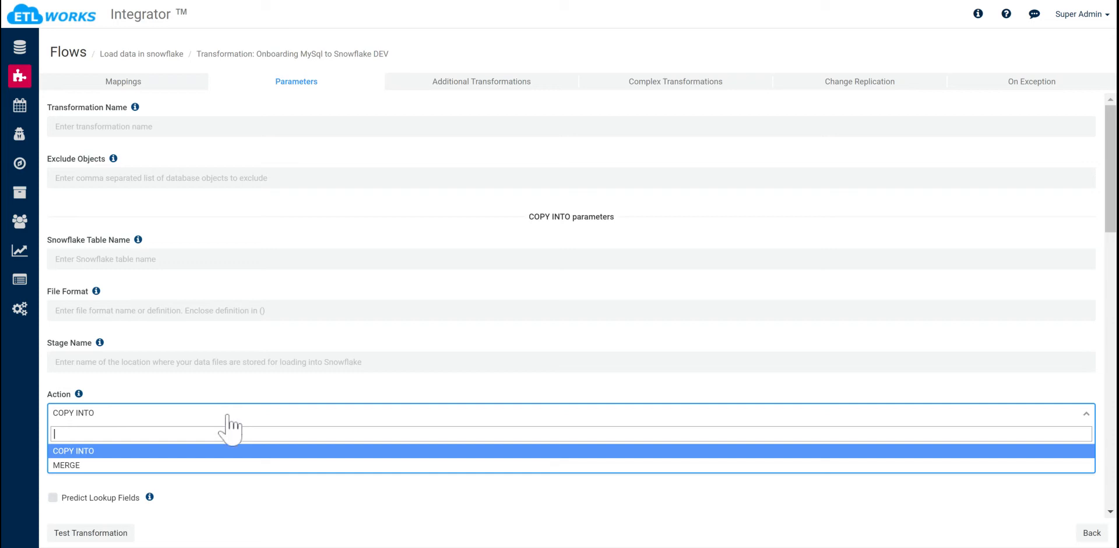
click(204, 464)
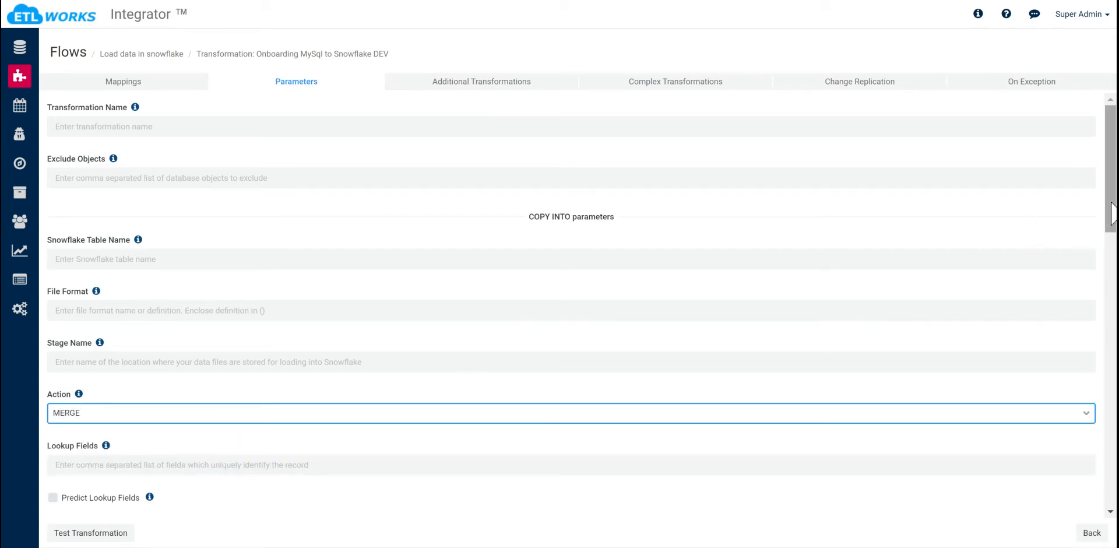
Step: Enable Predict Lookup Fields for the actor transformation and return to the flow
drag(1112, 220, 1111, 263)
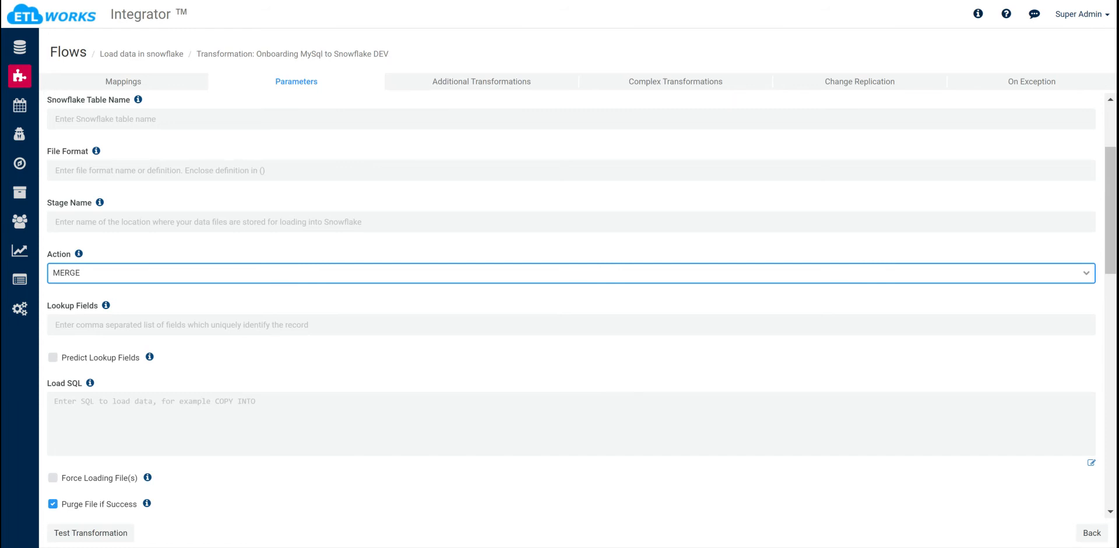
click(277, 326)
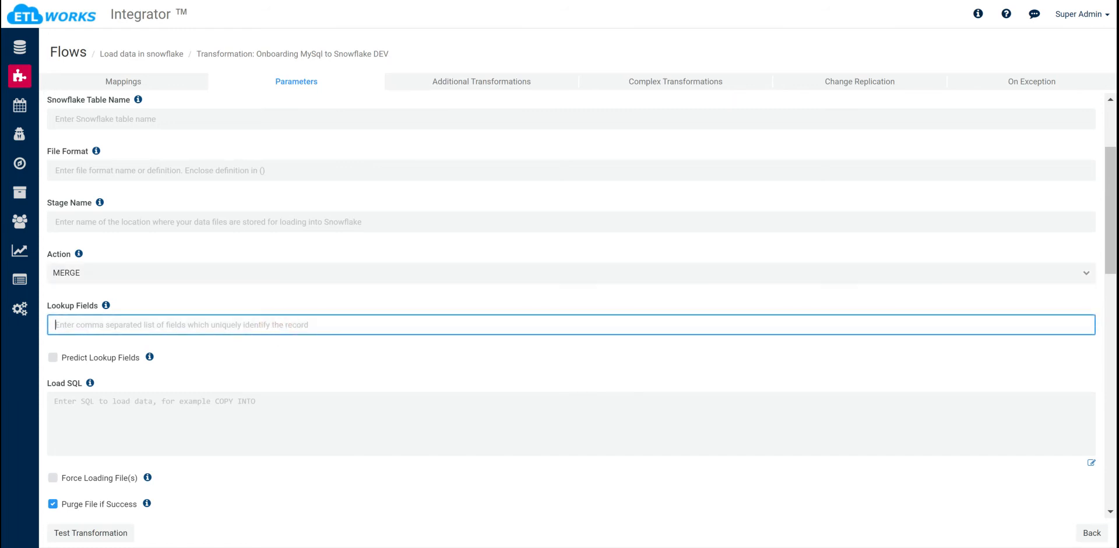
click(53, 357)
scroll(55, 362, down, 2)
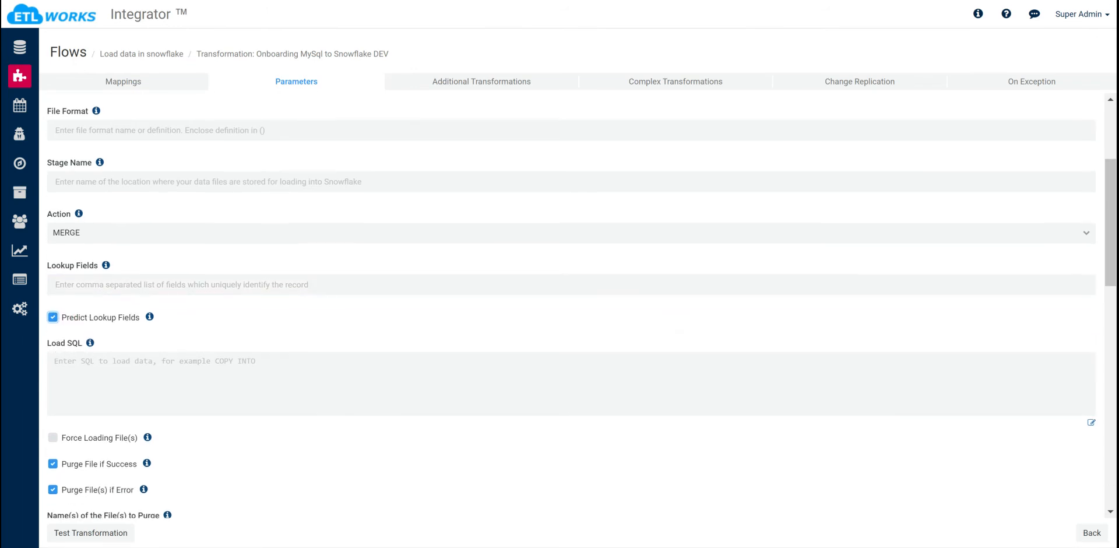
scroll(641, 338, down, 2)
scroll(641, 337, up, 5)
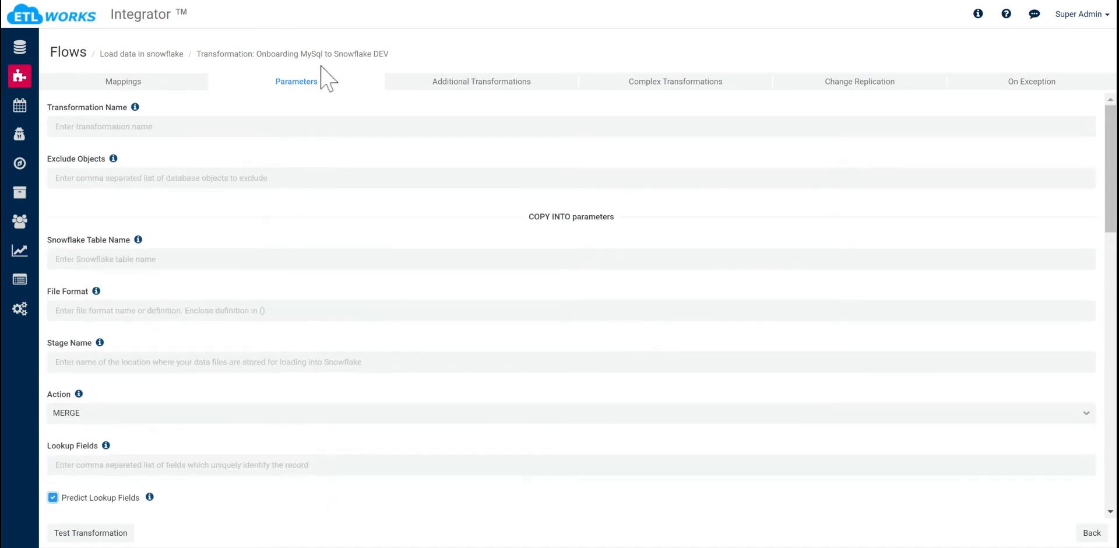
click(168, 55)
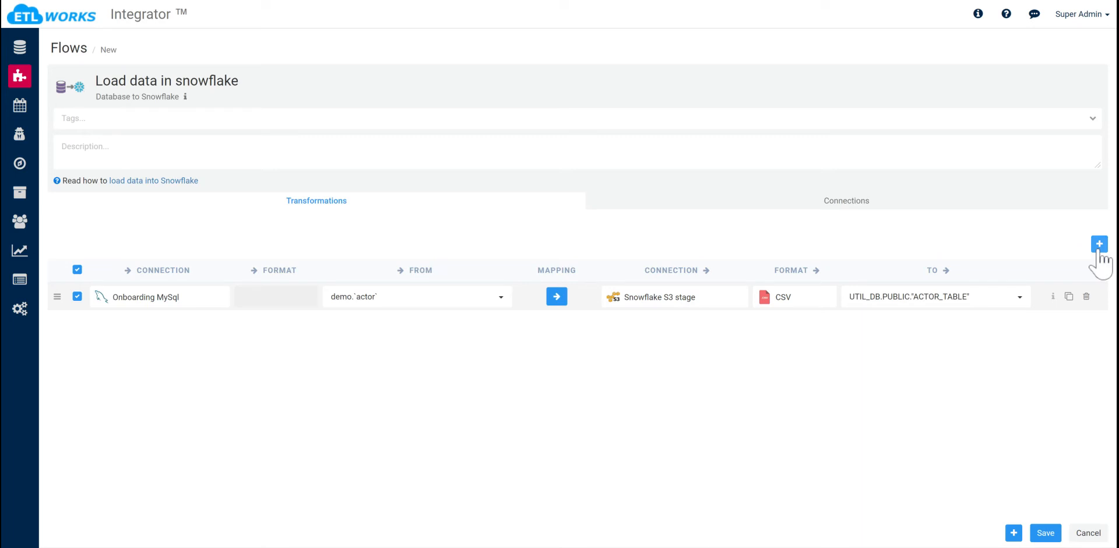
Step: Duplicate the actor transformation and set the copy's source table to demo.`address`
click(1068, 296)
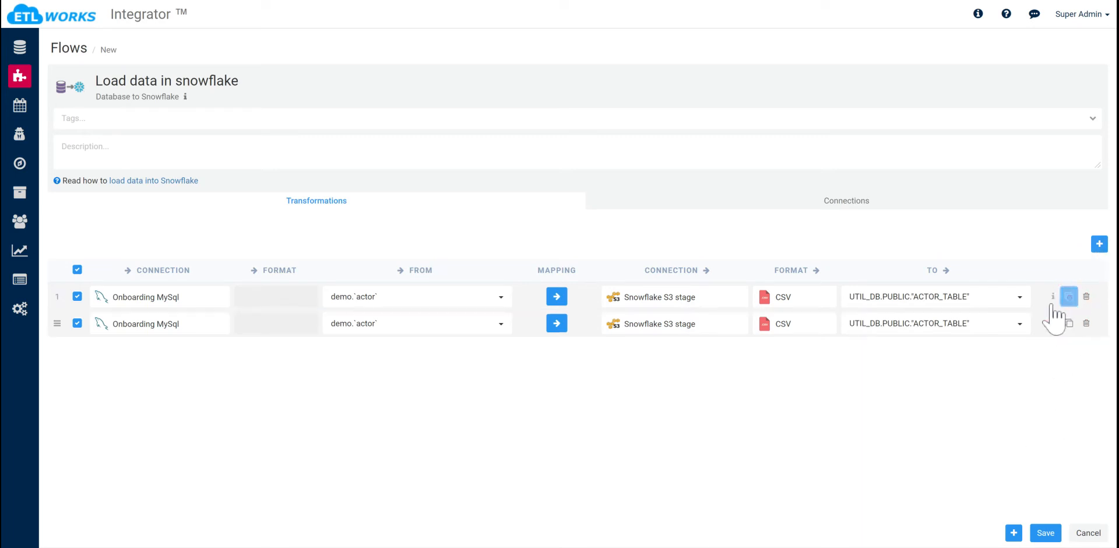
click(501, 330)
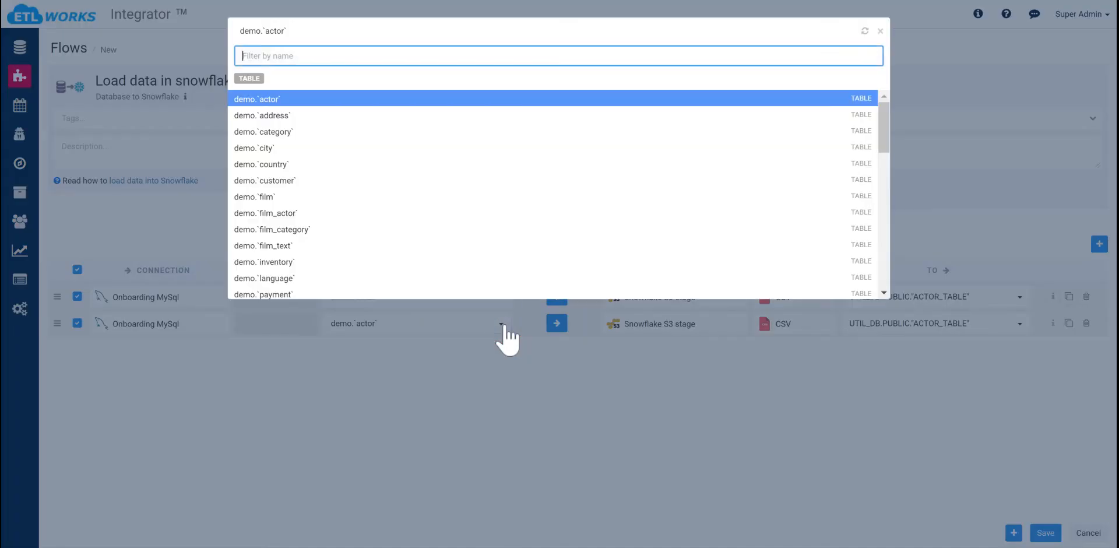
click(373, 116)
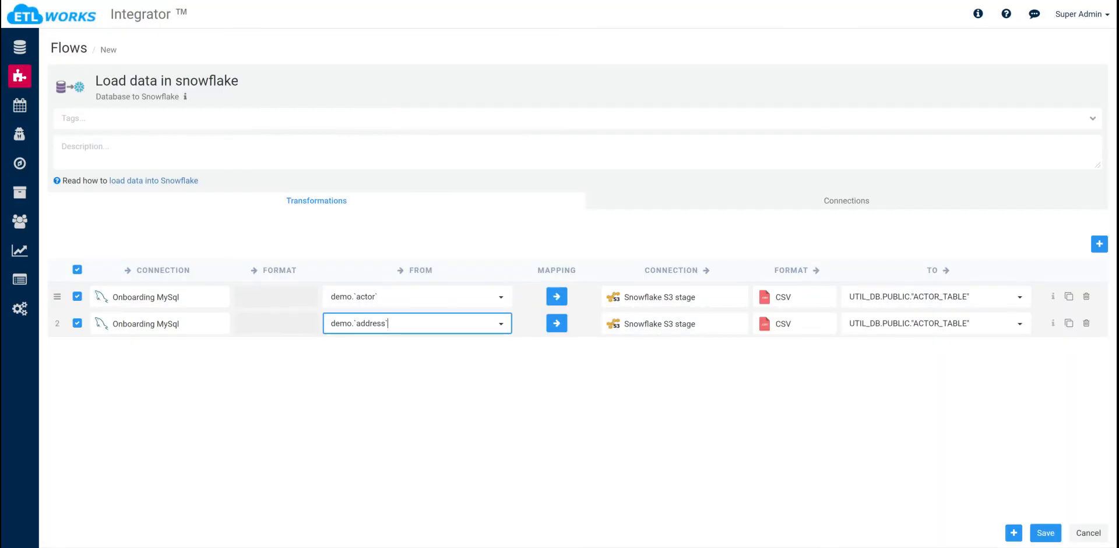
click(1017, 324)
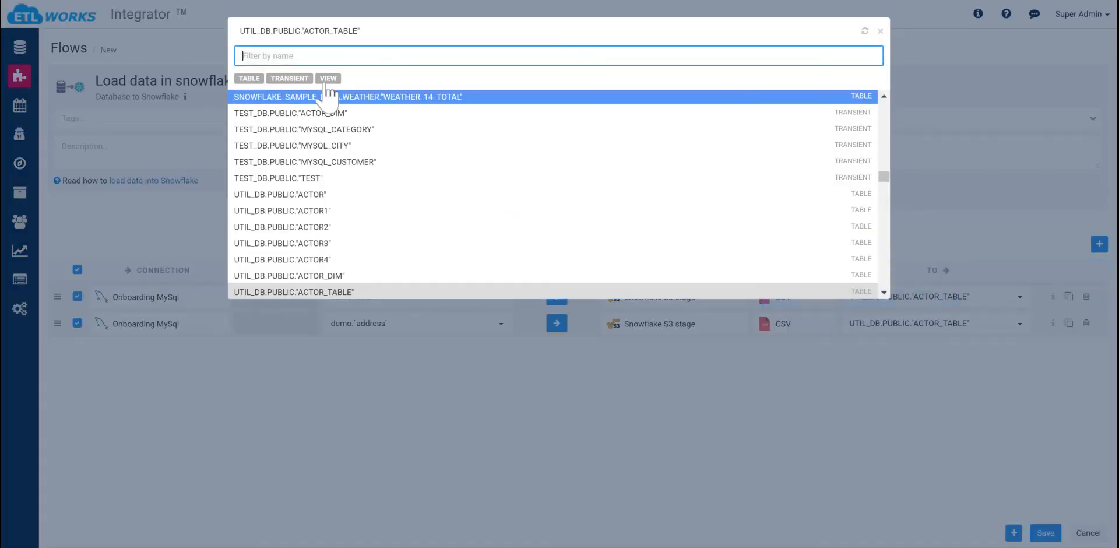
text(addres)
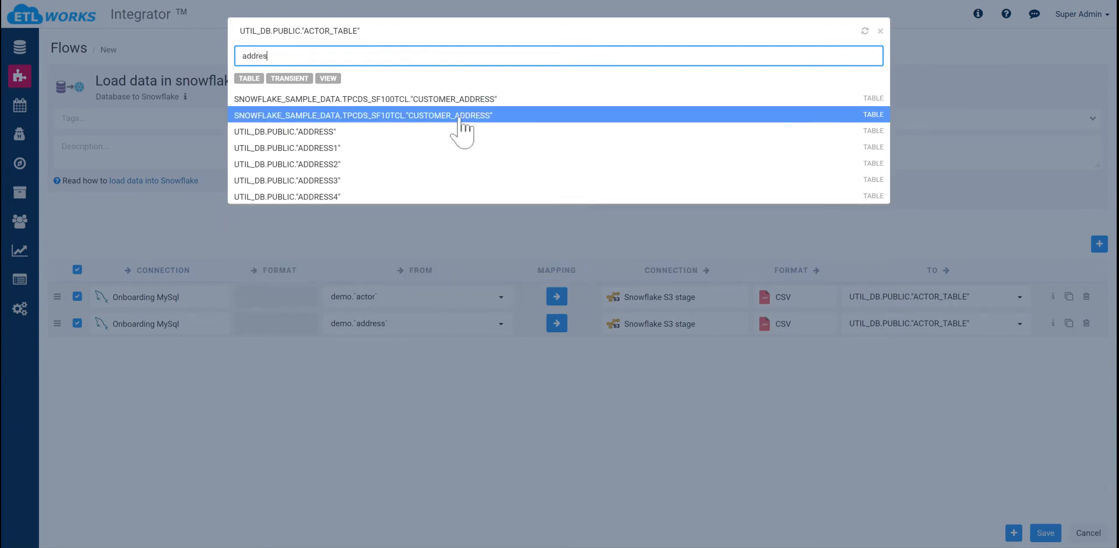
click(880, 31)
Step: Set the second transformation's destination table to address_table
drag(969, 323, 782, 323)
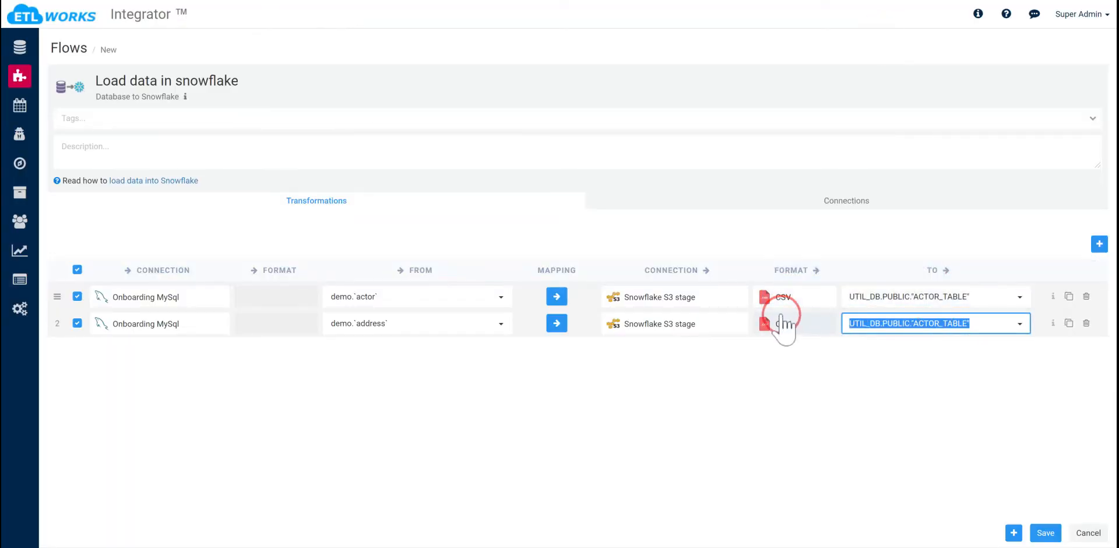
text(addr)
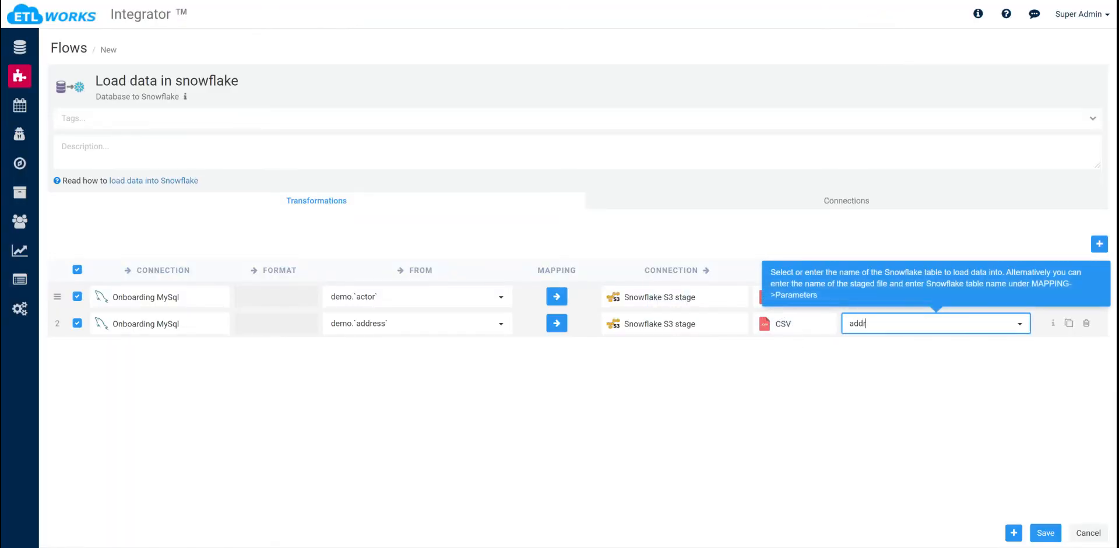
text(ess_table)
click(920, 390)
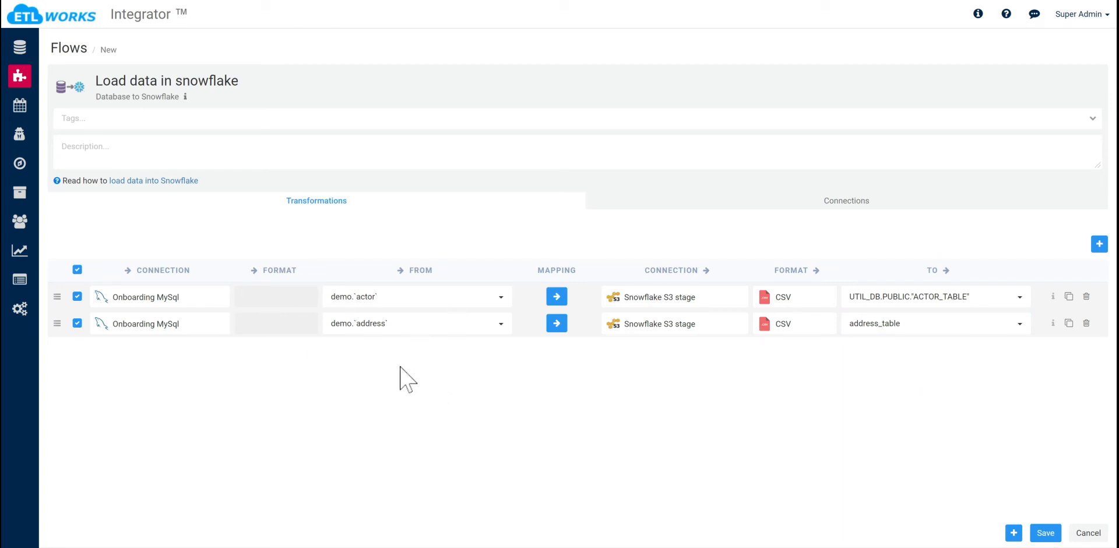
Step: Generate the field mapping for the demo.`address` to address_table transformation
click(557, 324)
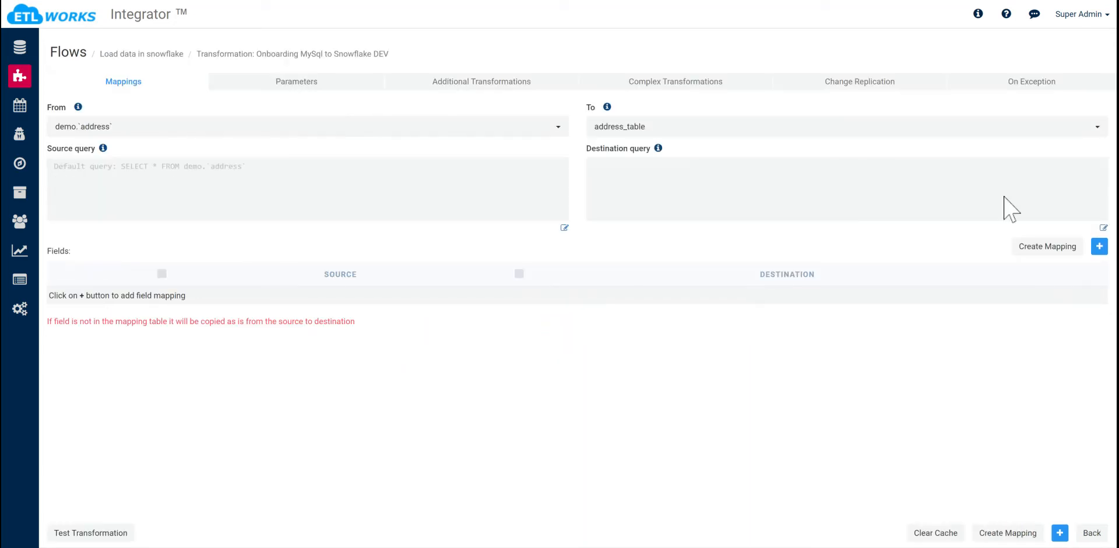
click(1056, 252)
click(664, 128)
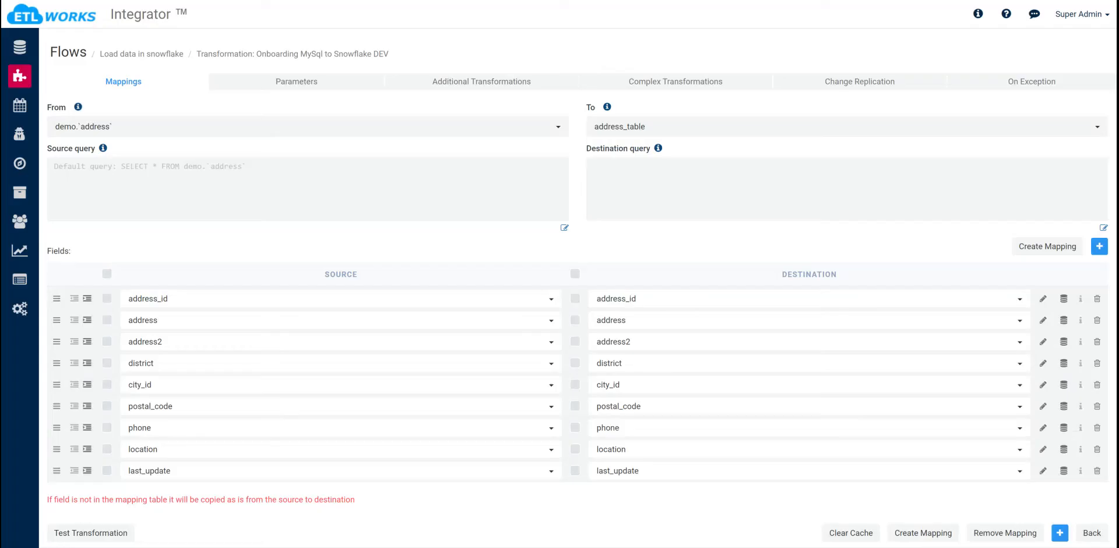
Step: Rename the destination field of address_id to id and exclude the location and last_update fields from the mapping
click(598, 297)
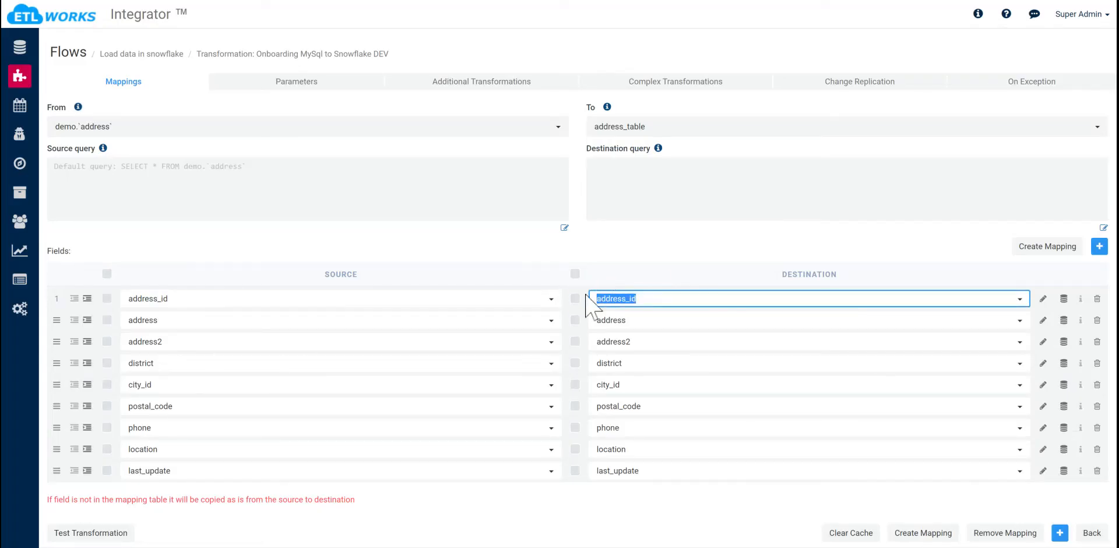
text(id)
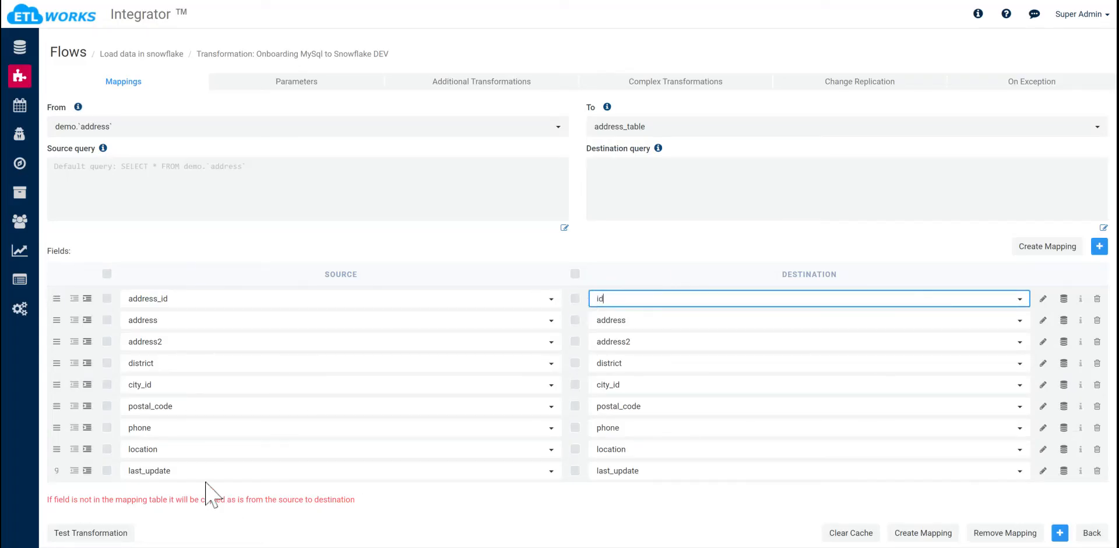
click(107, 448)
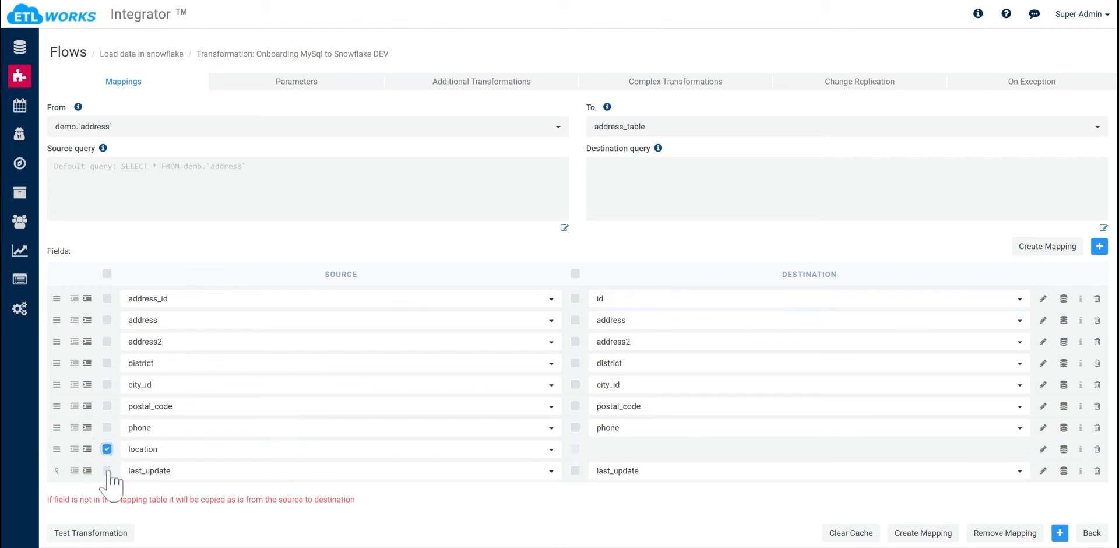
click(107, 471)
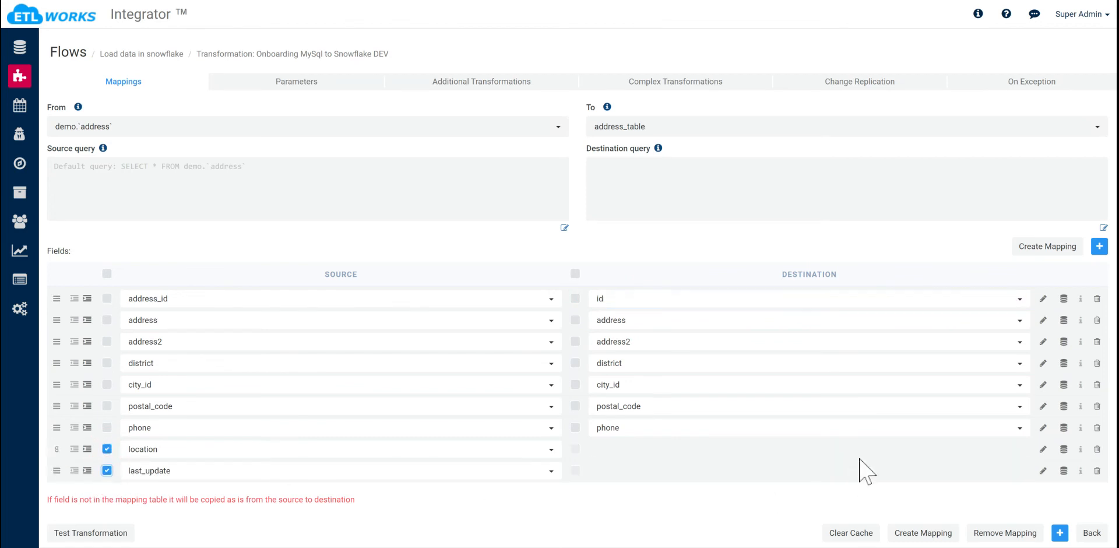
Step: Set the phone and district destination fields to Nullable
click(1064, 427)
click(359, 169)
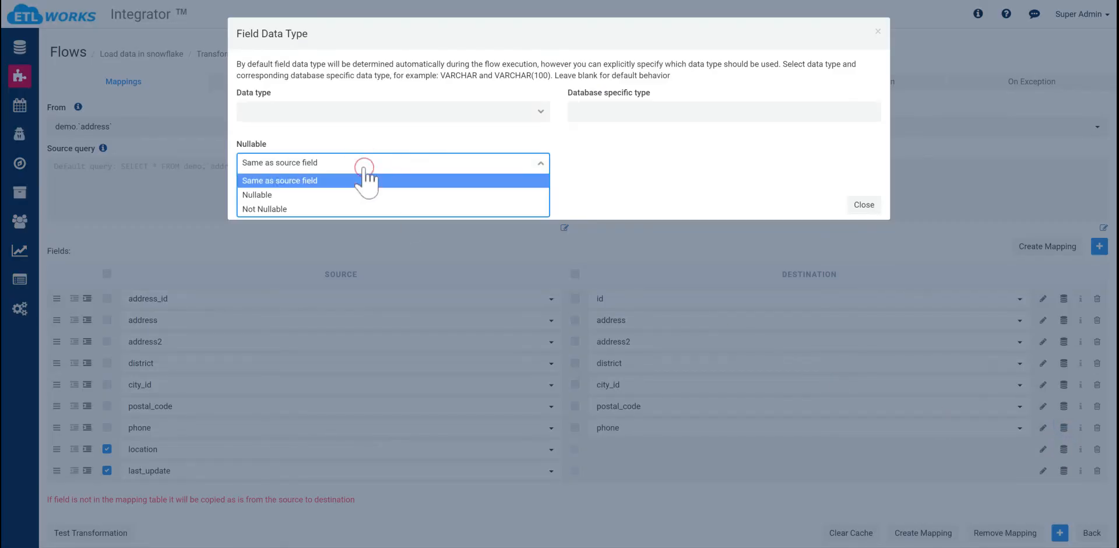
click(350, 195)
click(864, 207)
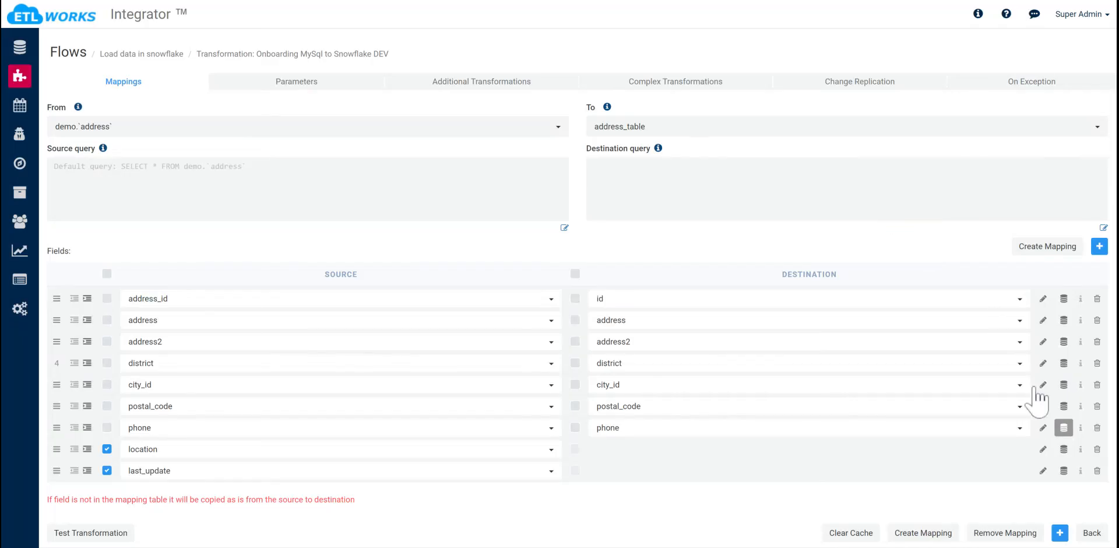
click(1063, 362)
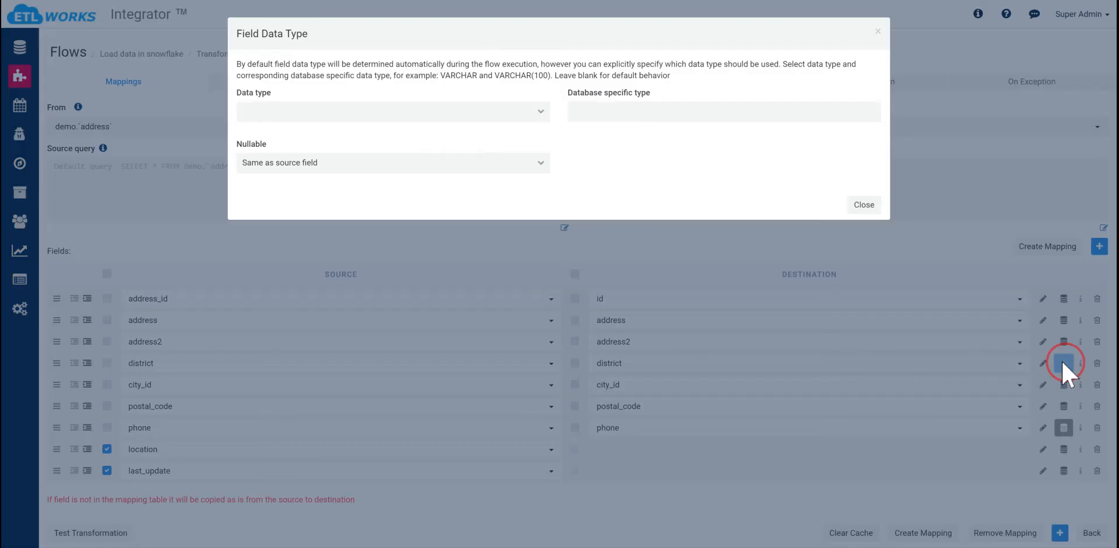
click(386, 165)
click(351, 196)
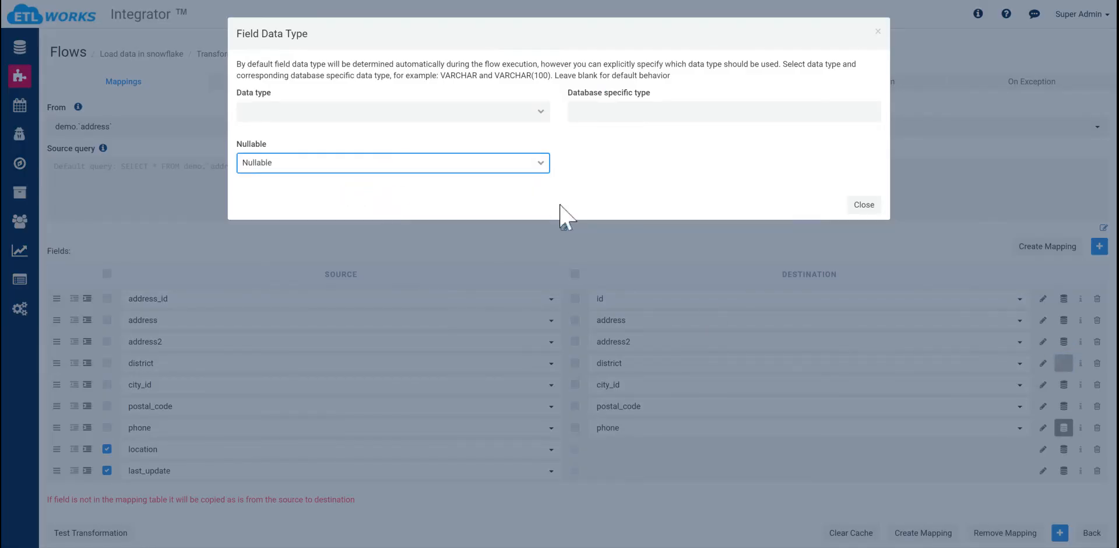
click(865, 207)
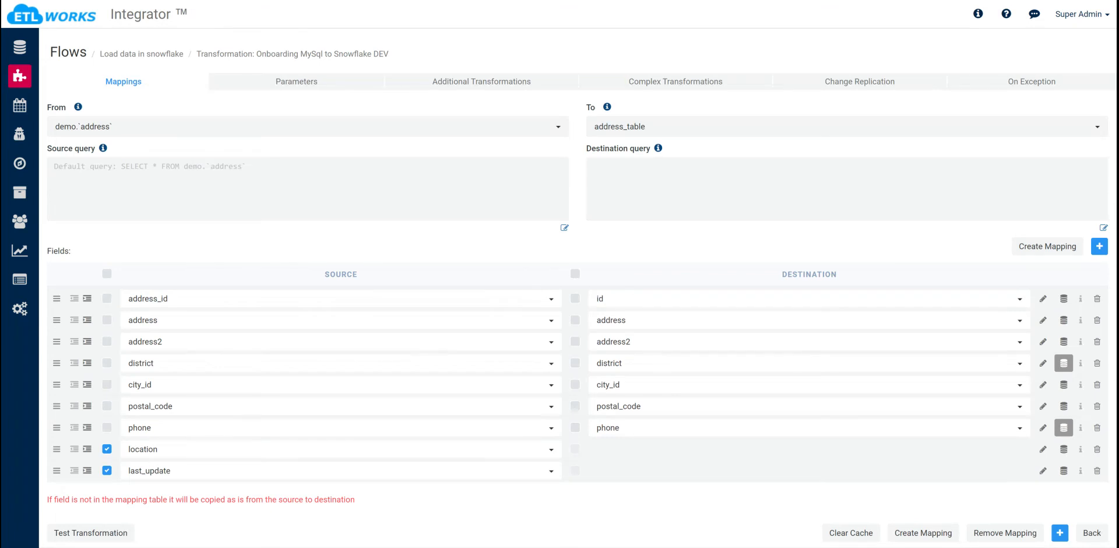
Step: Return from the address mapping, save the Load data in snowflake flow and run it
click(94, 127)
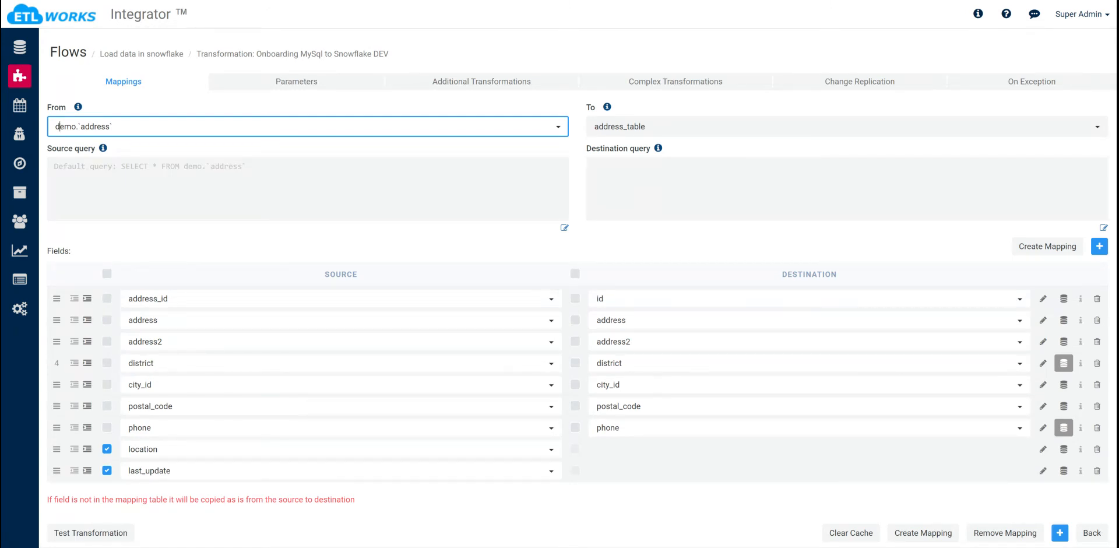
click(1090, 532)
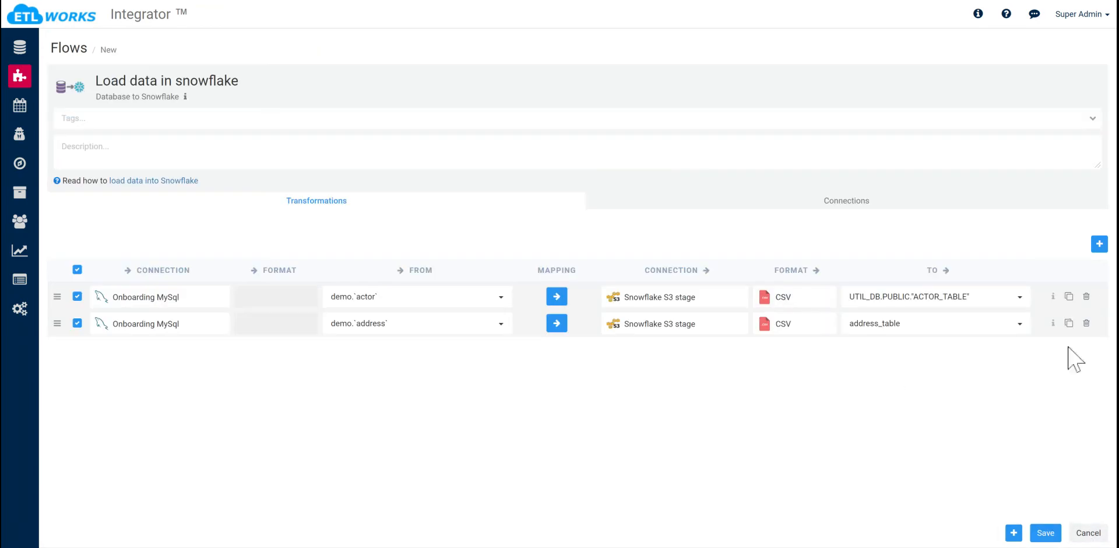
click(1046, 533)
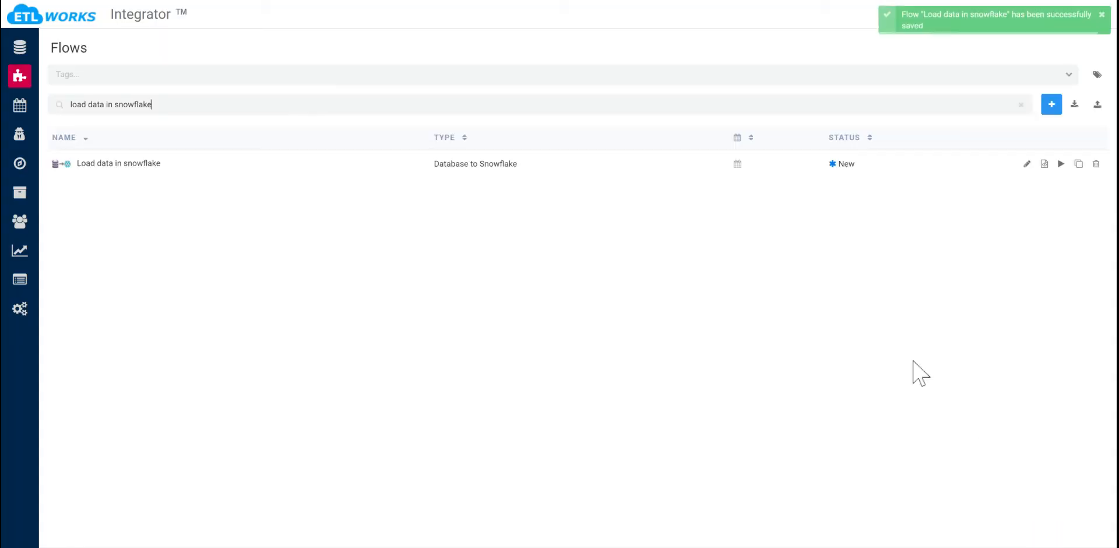
click(1060, 164)
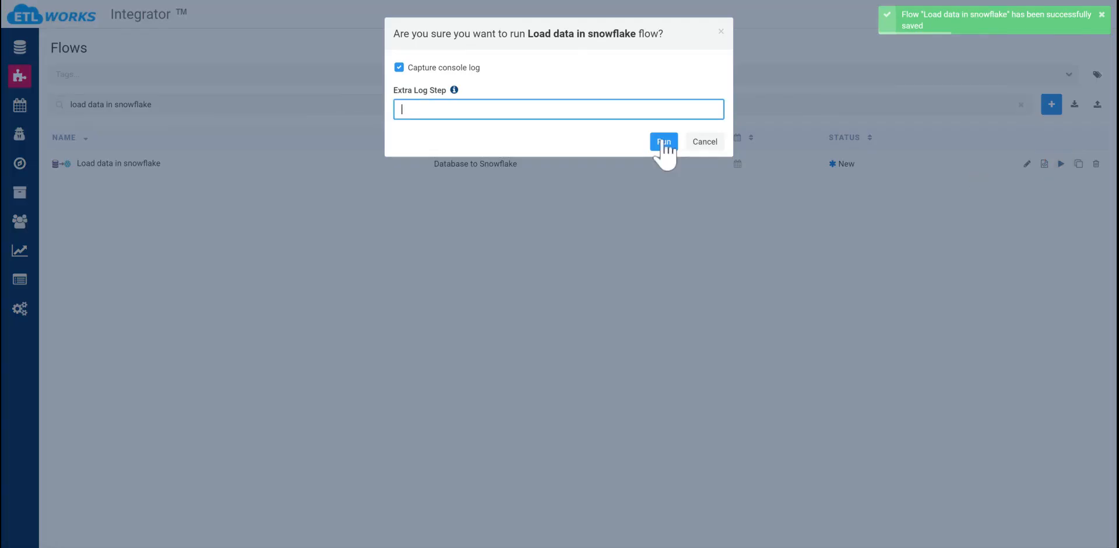
click(664, 141)
Step: Review the run's statistics and console log, and reopen the Load data in snowflake flow
click(845, 166)
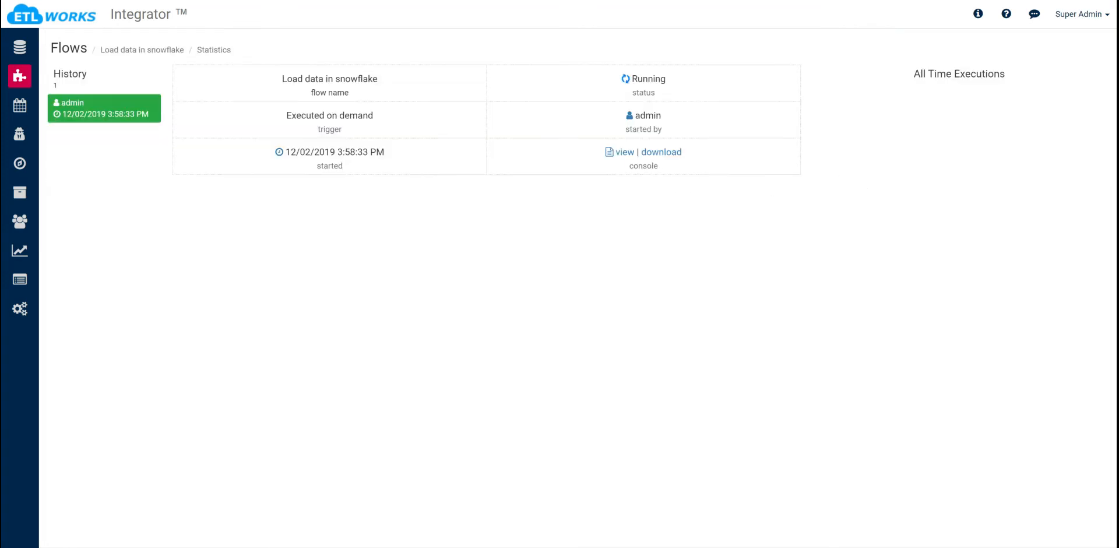
click(624, 153)
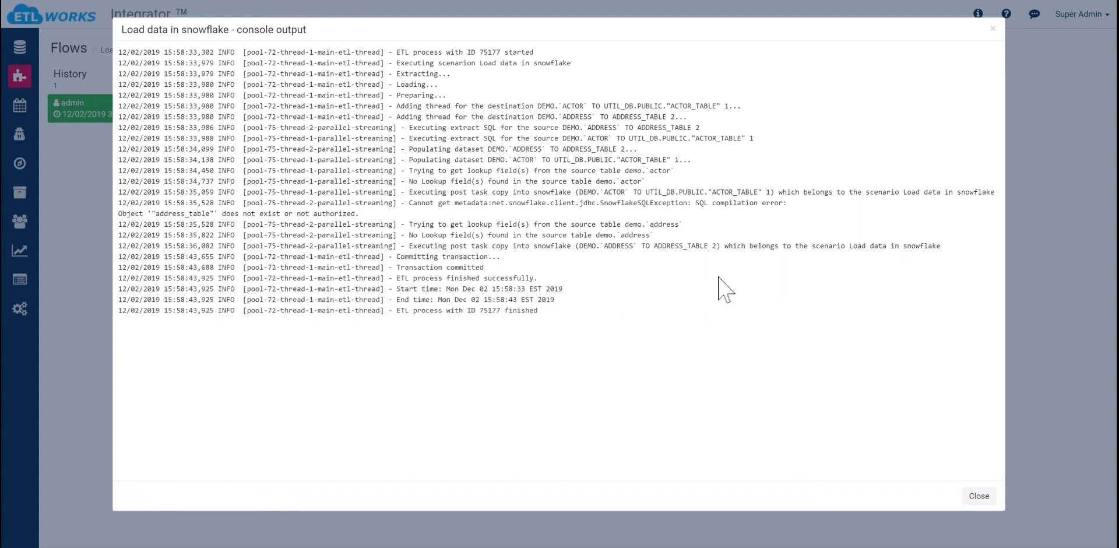
click(985, 496)
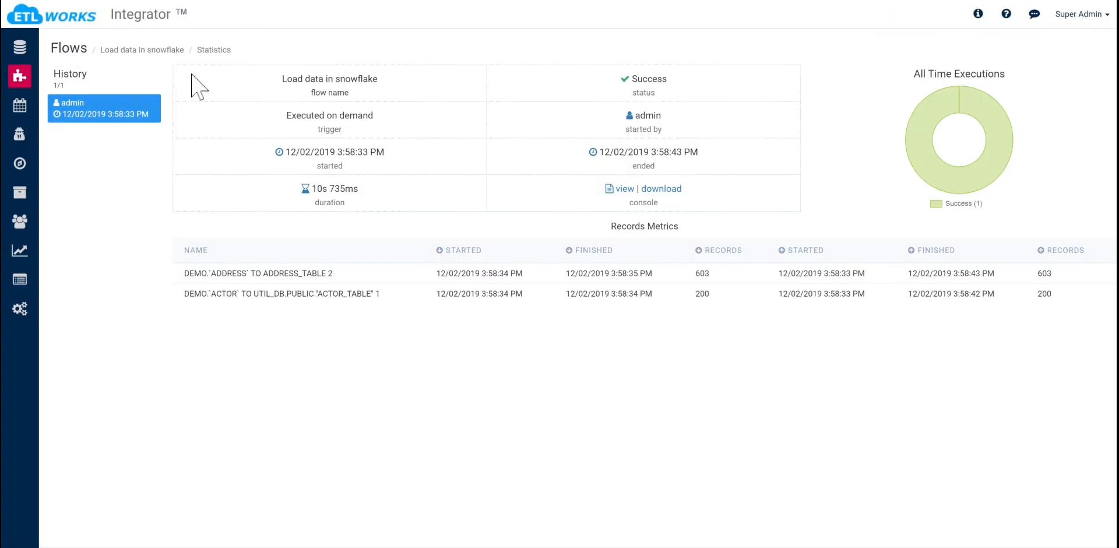
click(149, 51)
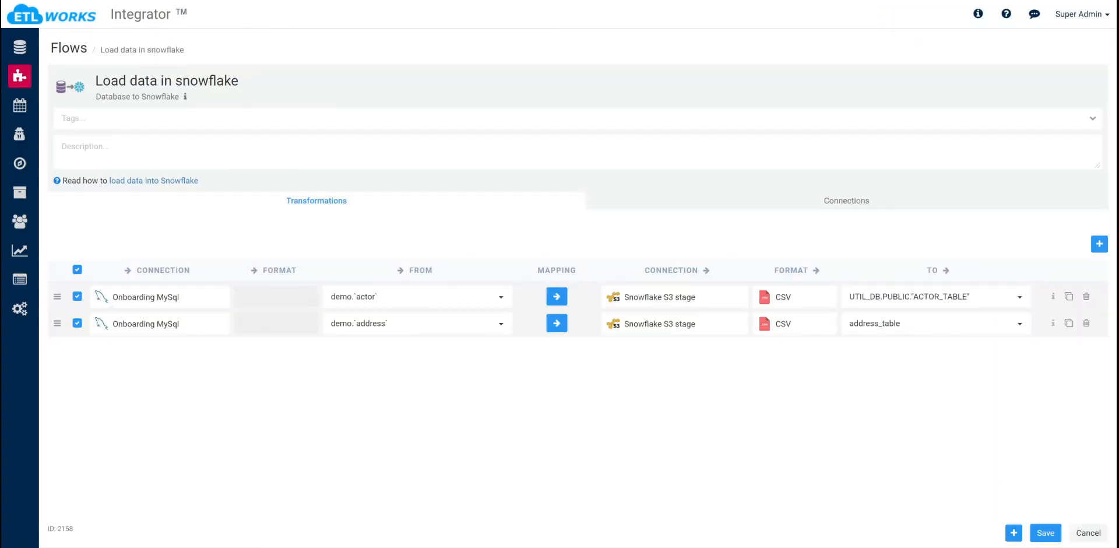